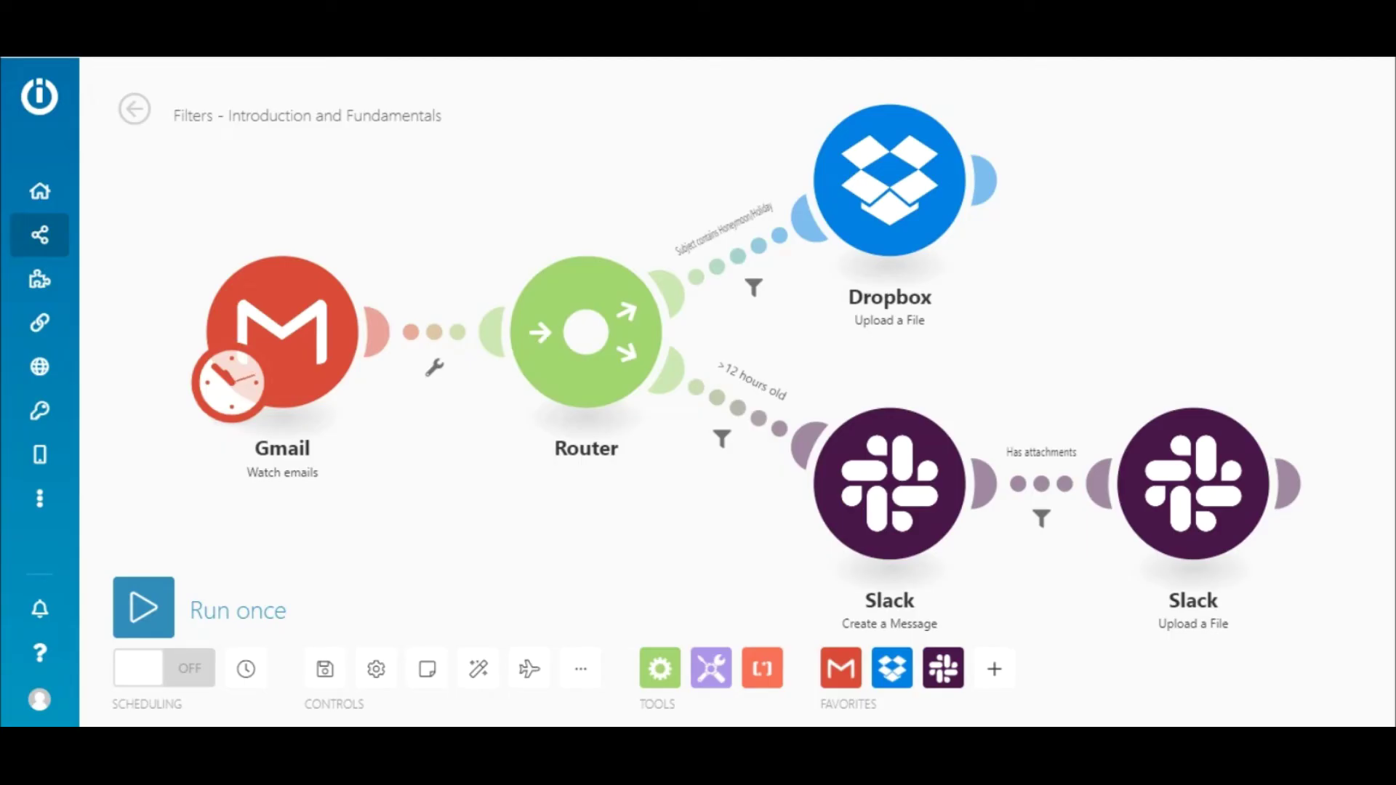
Play the Explain flow animation showing how an email moves through the scenario.
click(529, 669)
Keep the Gmail trigger on the existing Google connection and Only Unread emails, then save it.
click(297, 356)
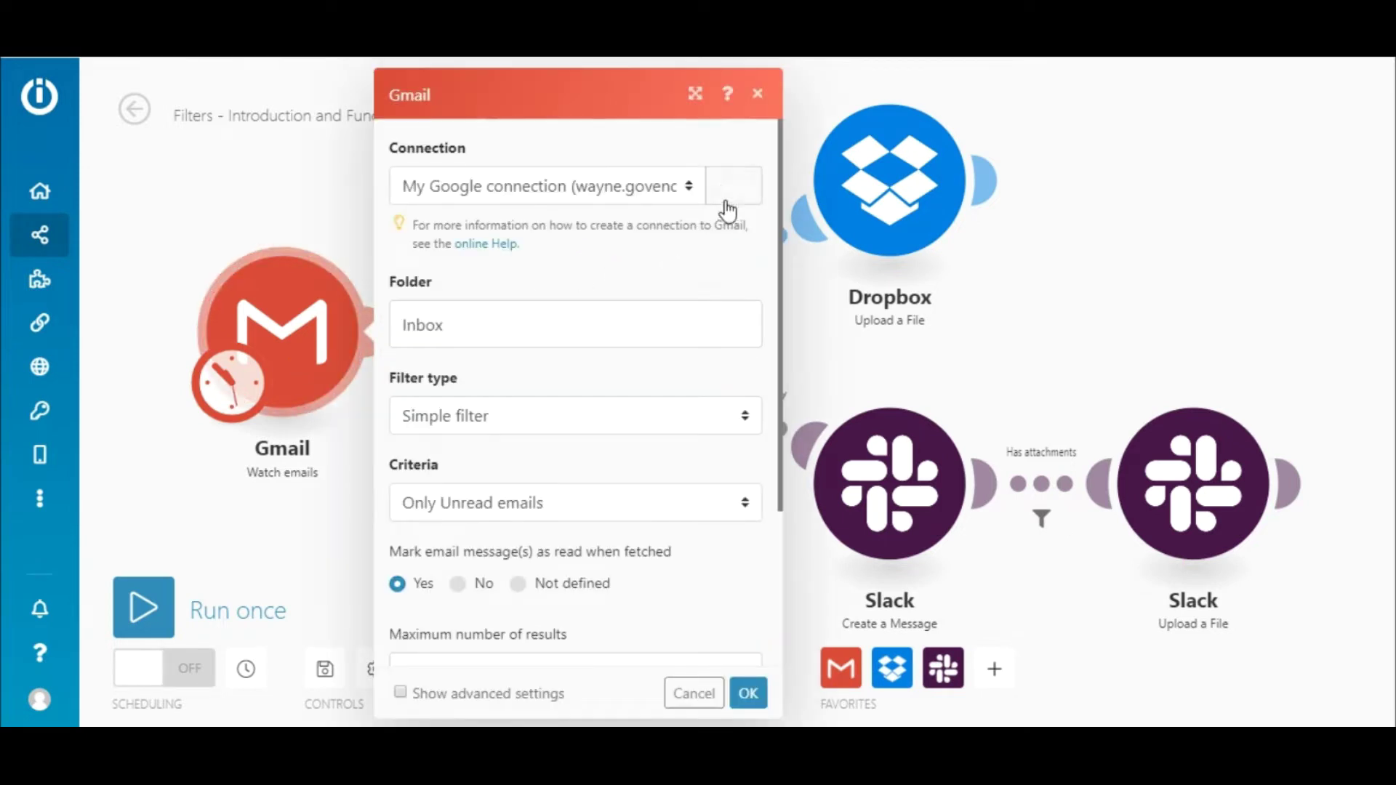
click(691, 187)
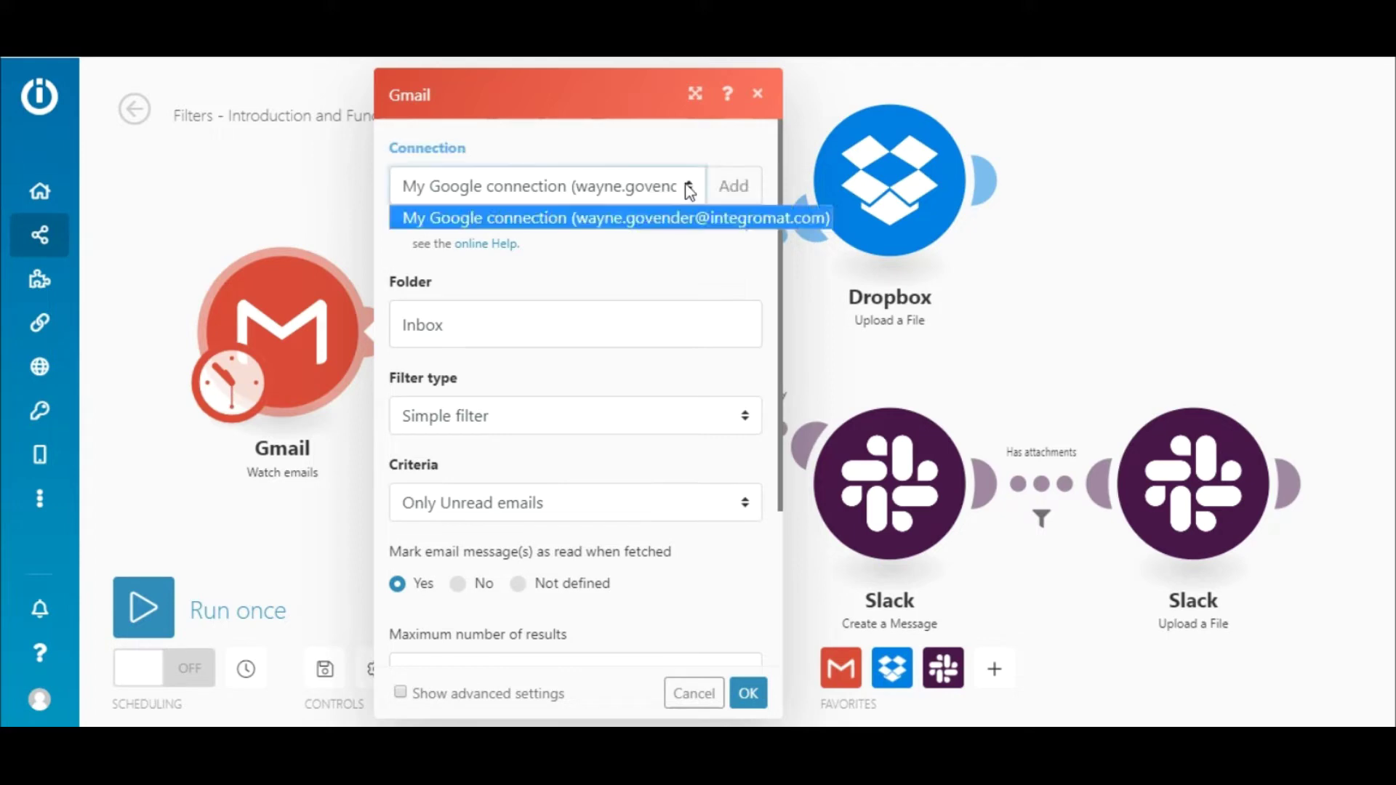
click(690, 189)
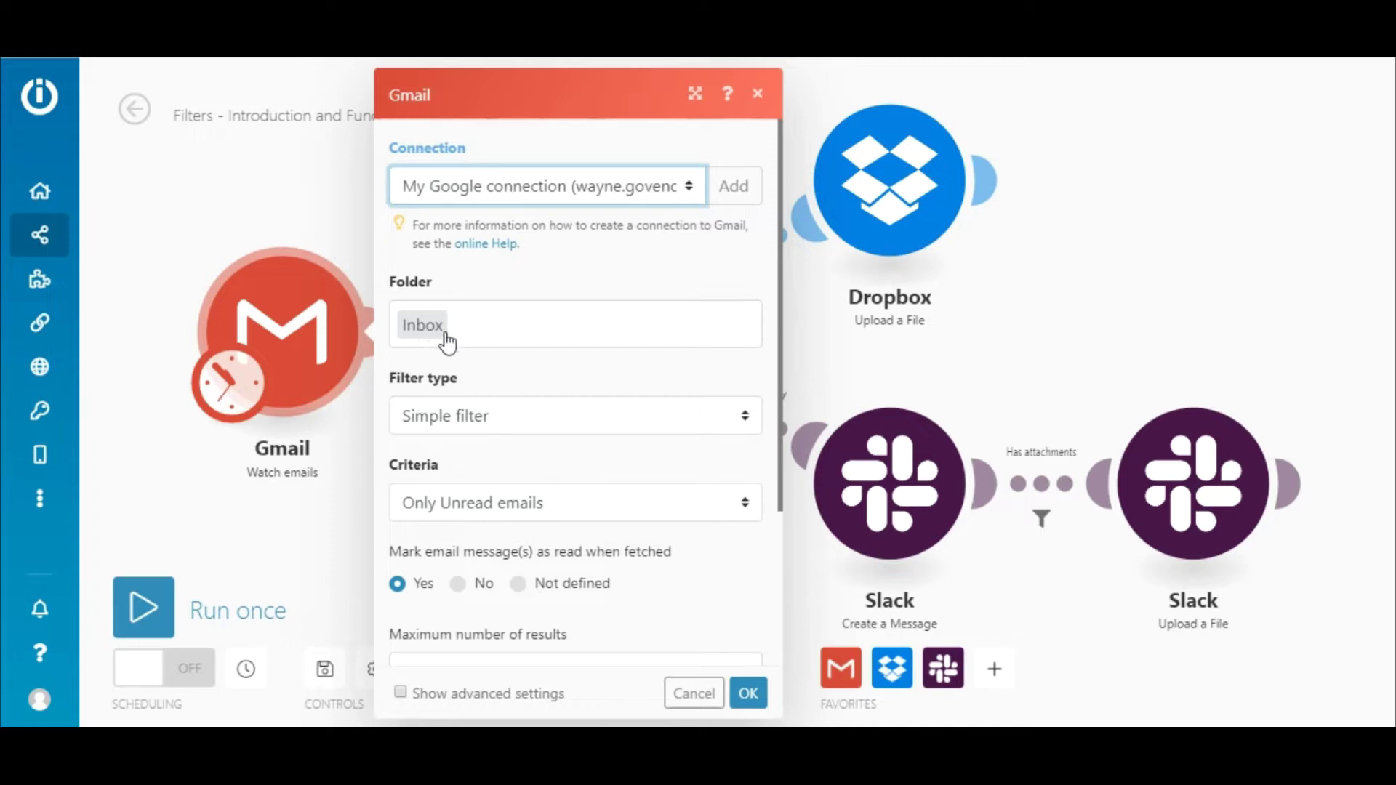
click(654, 509)
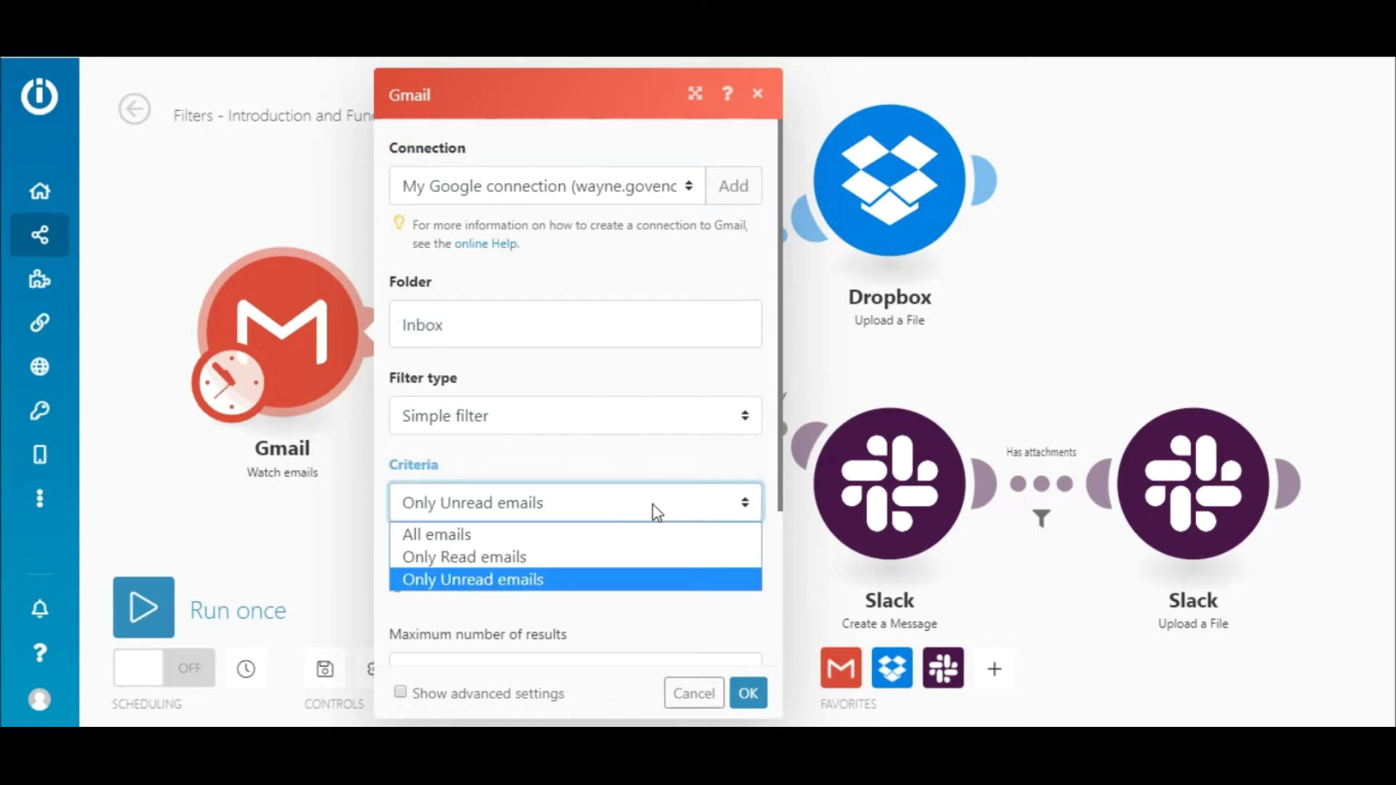
click(653, 506)
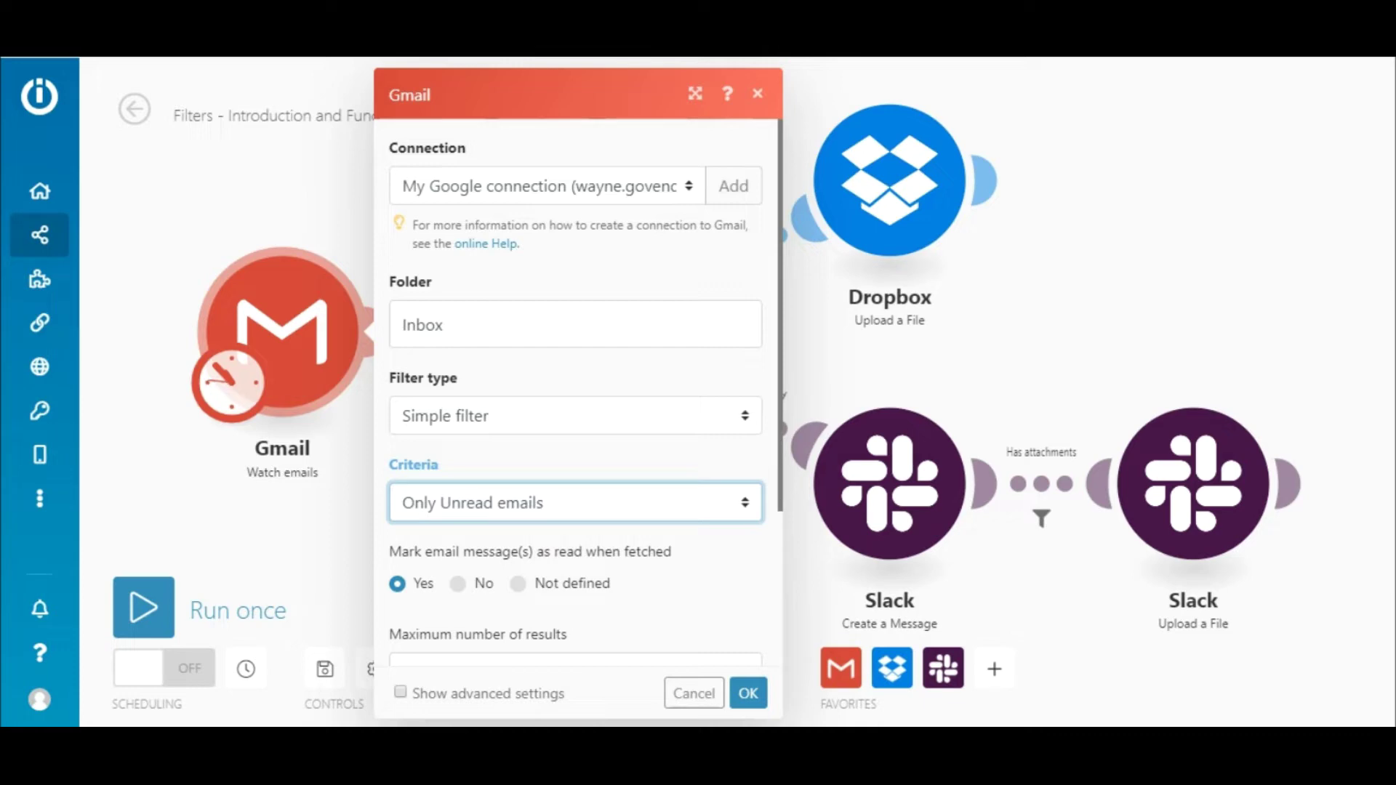
drag(784, 500, 785, 631)
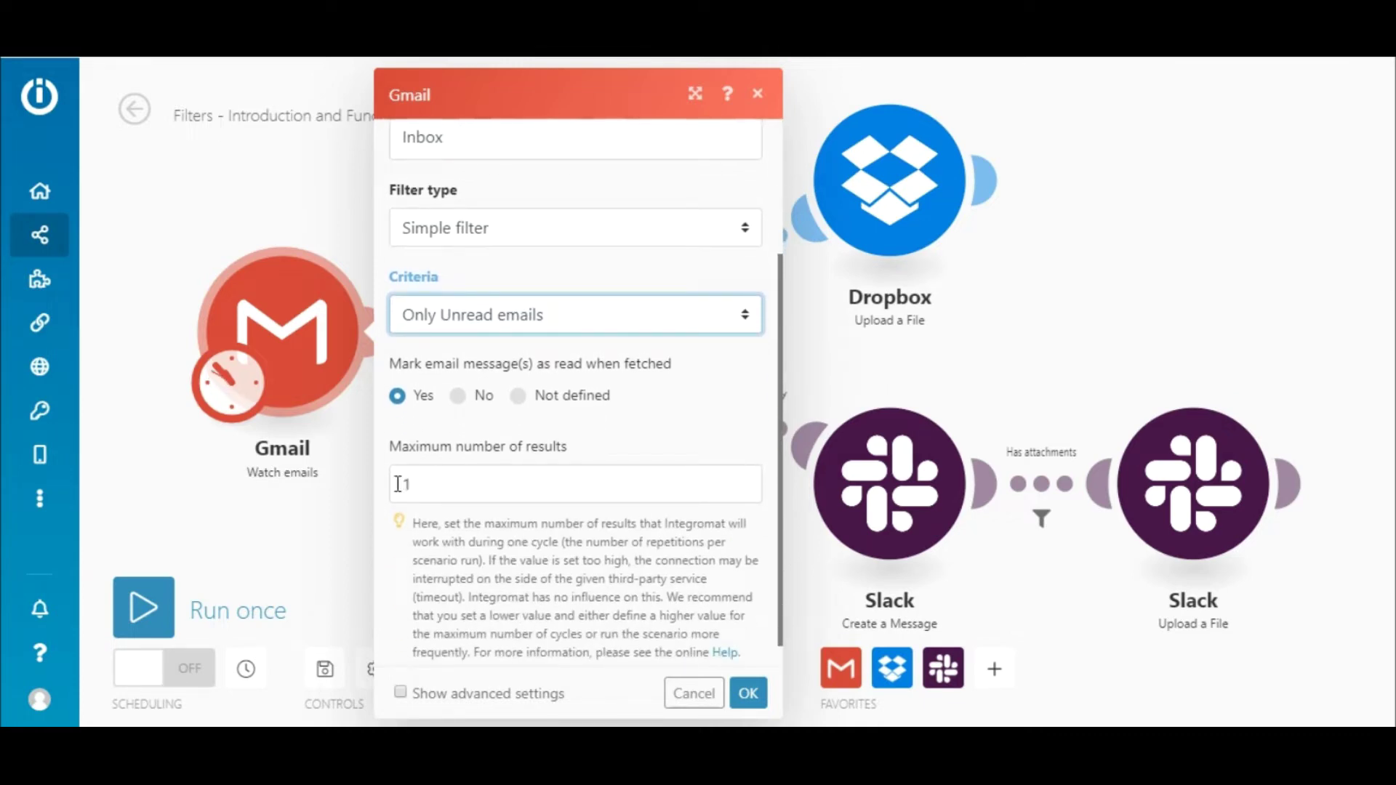
click(749, 696)
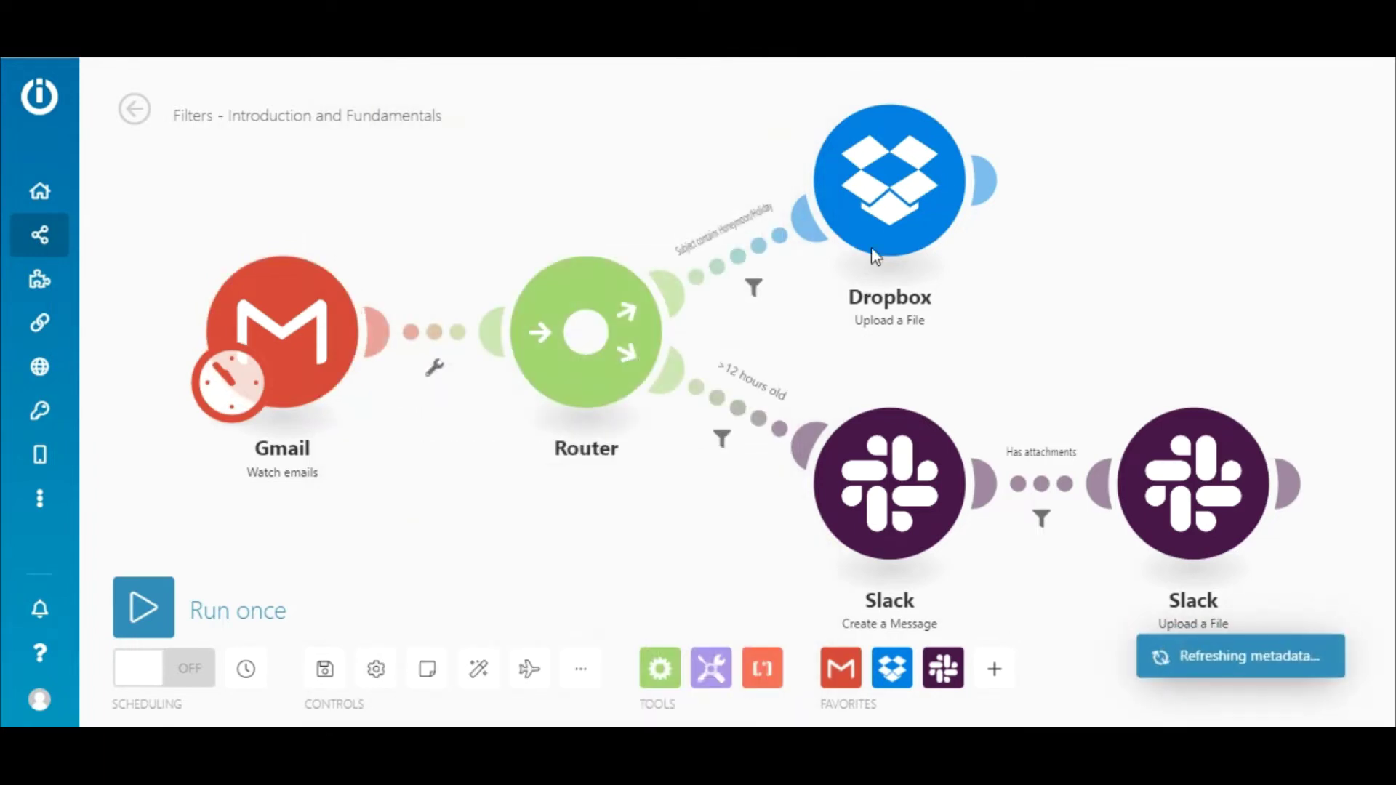
click(883, 214)
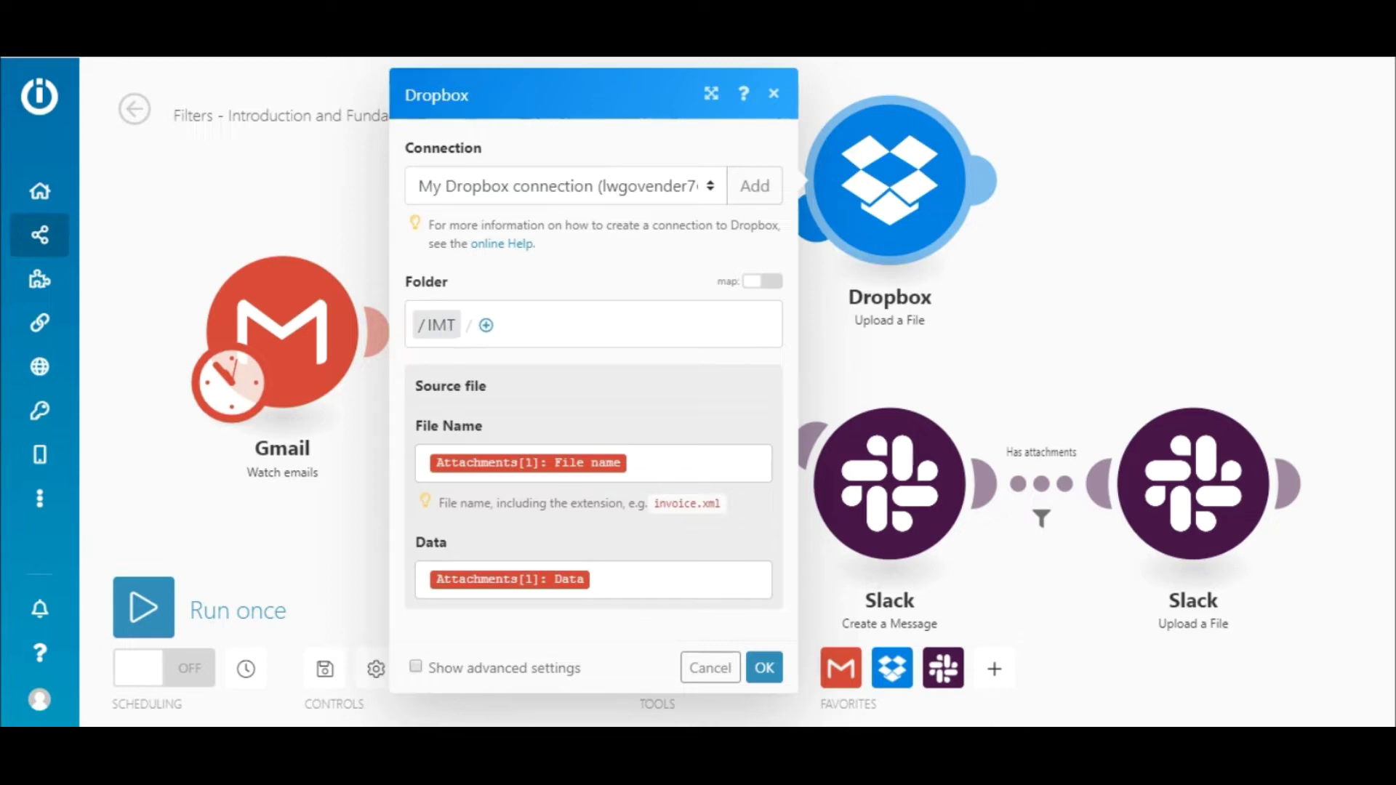
click(703, 462)
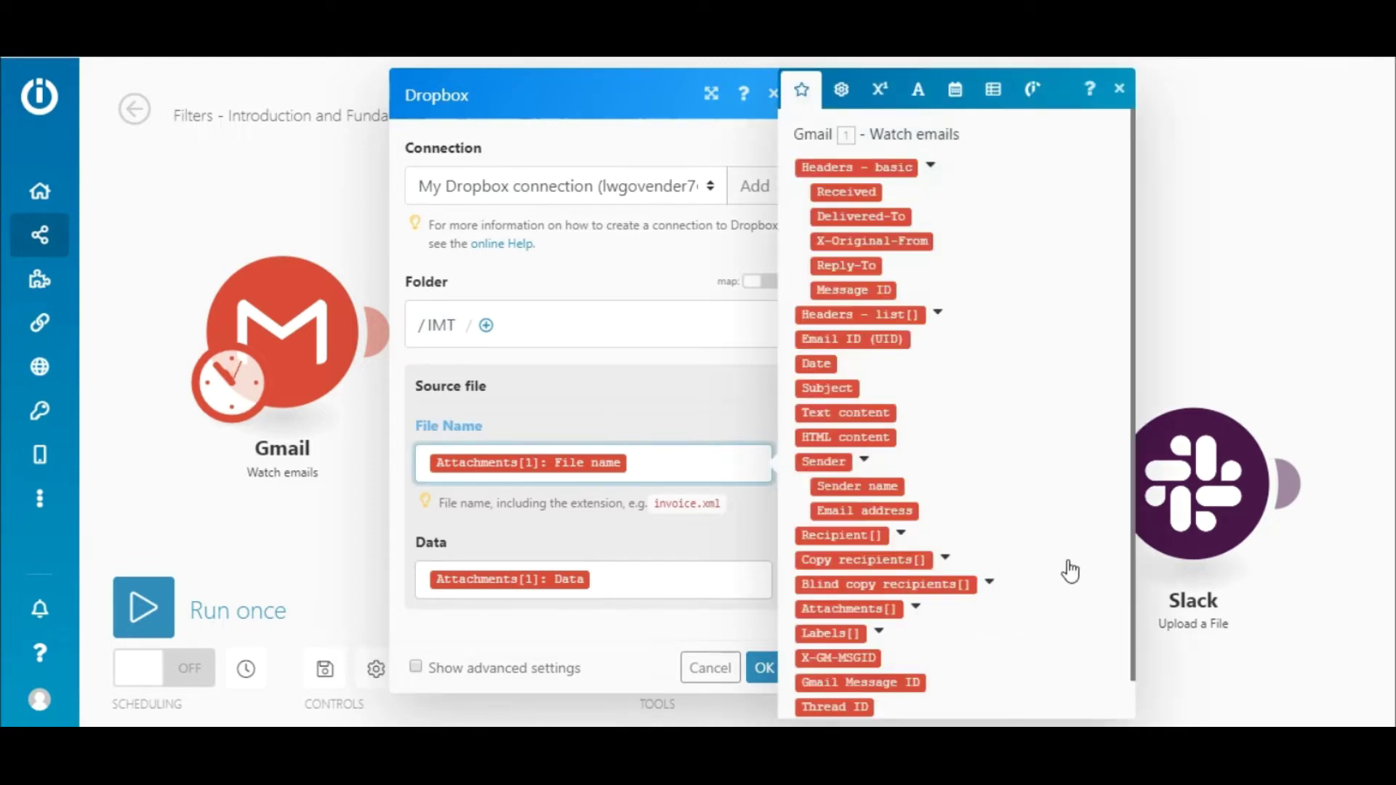
click(916, 608)
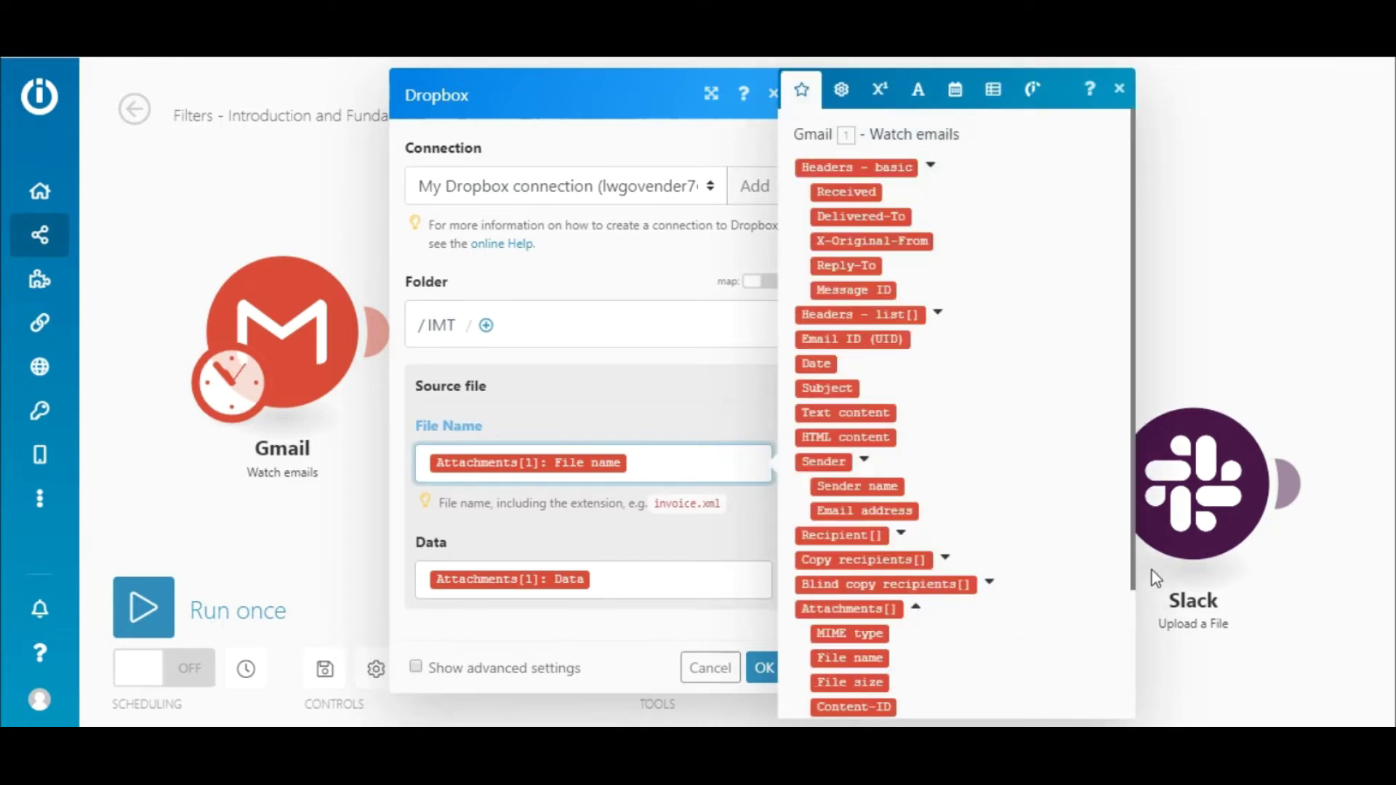
drag(1137, 571, 1138, 625)
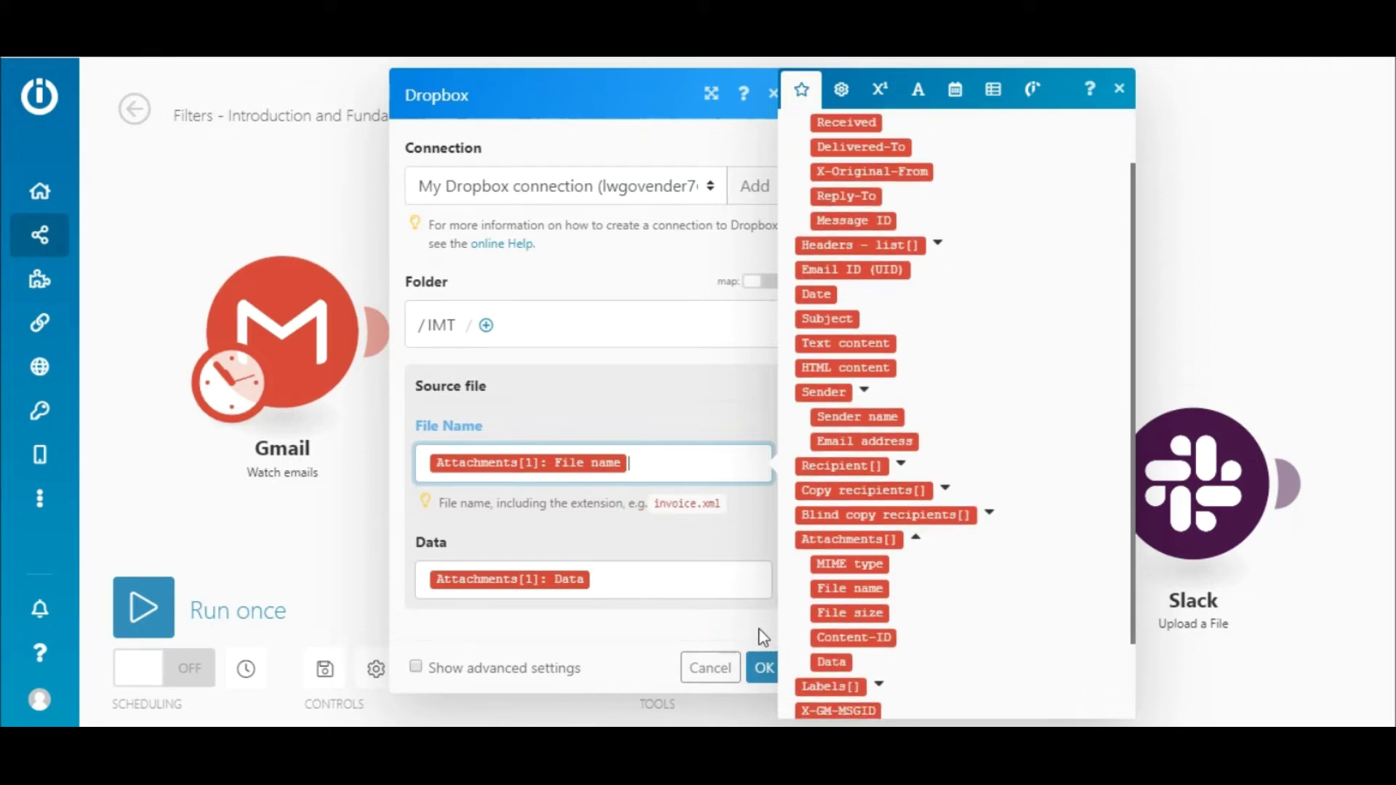
click(765, 670)
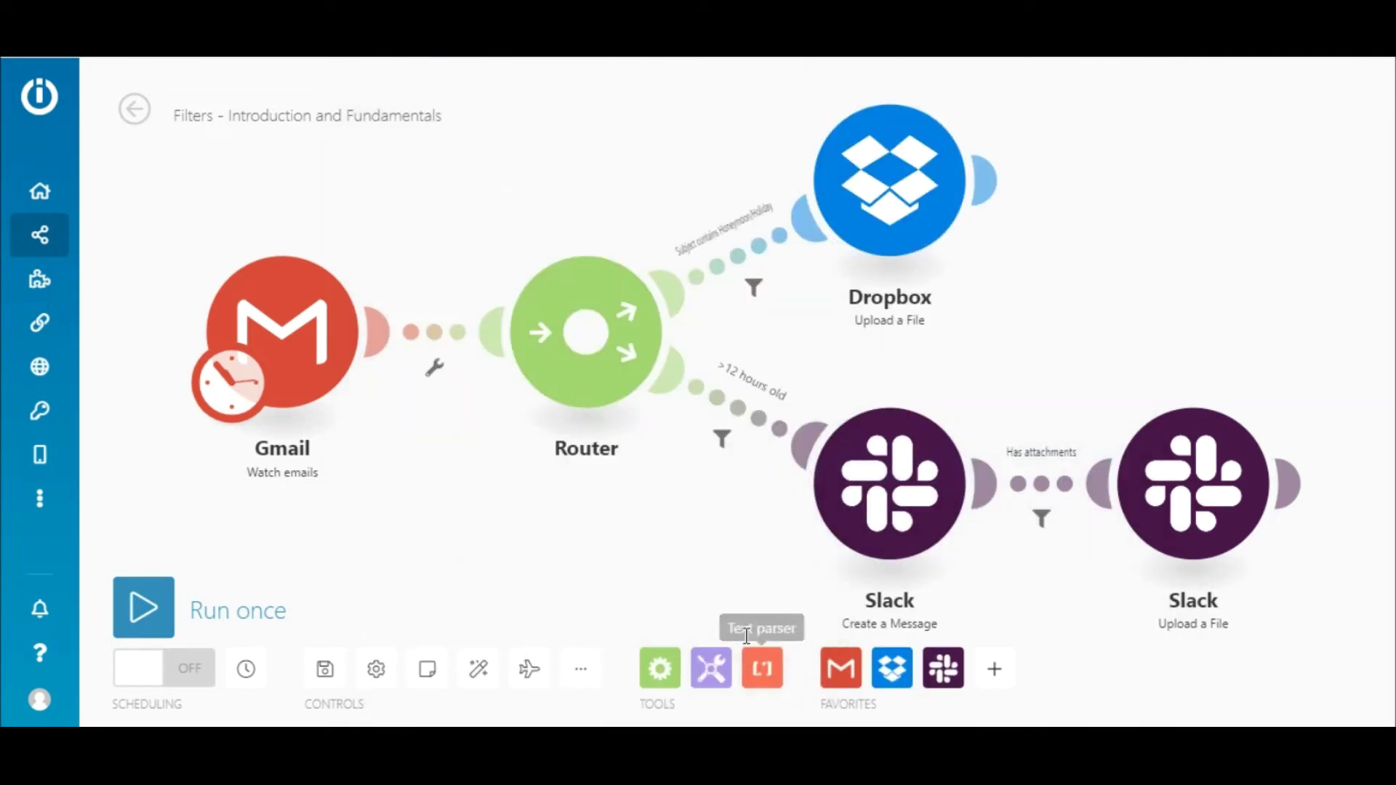
click(660, 673)
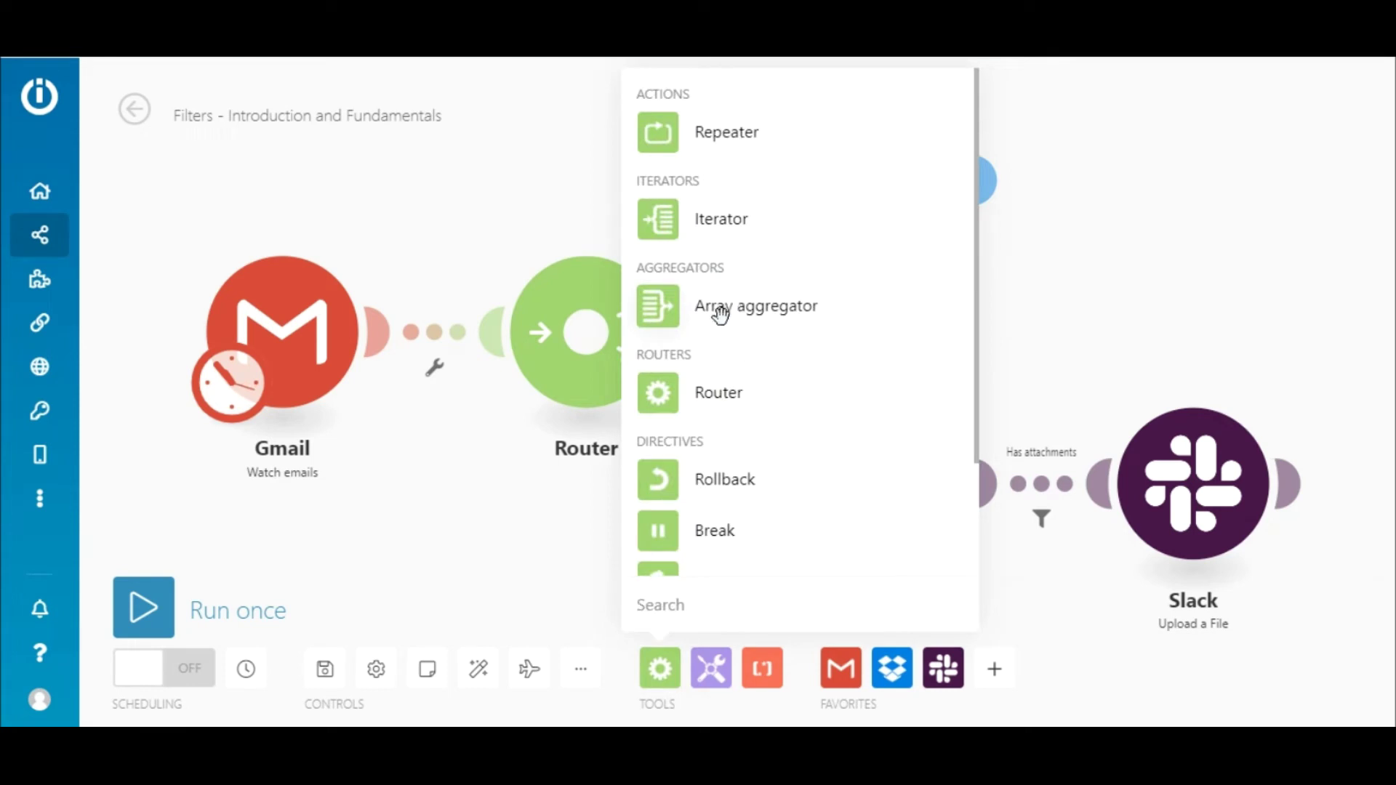
click(1104, 301)
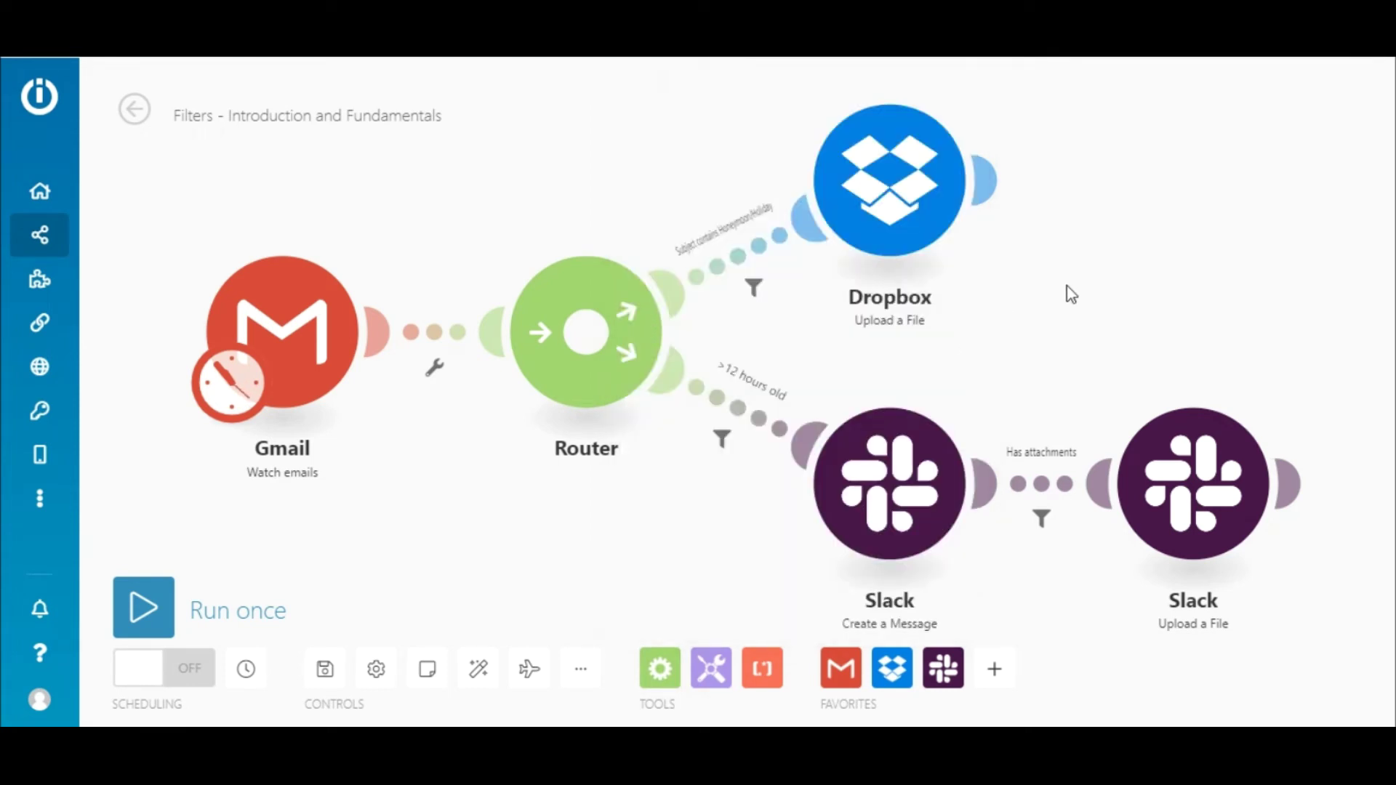
click(908, 210)
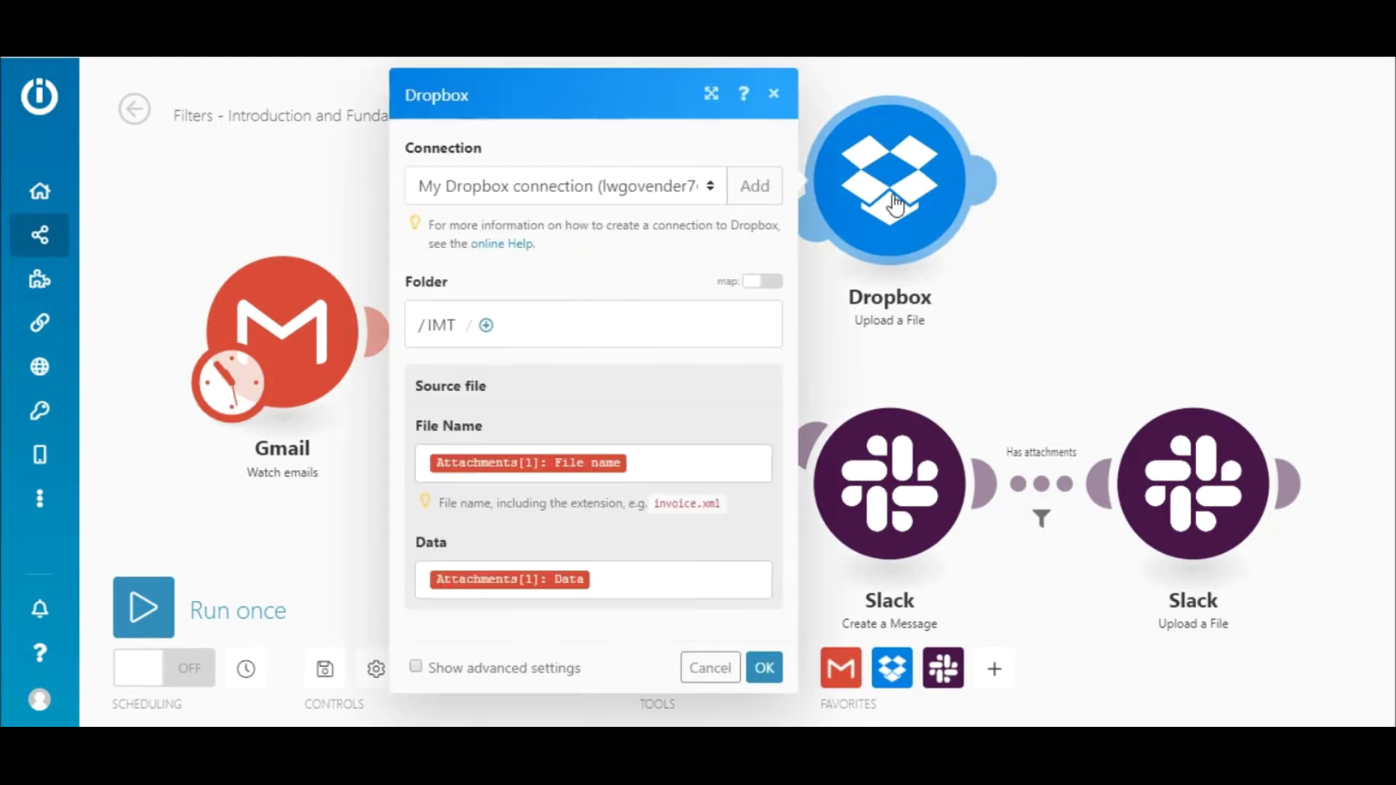
click(416, 667)
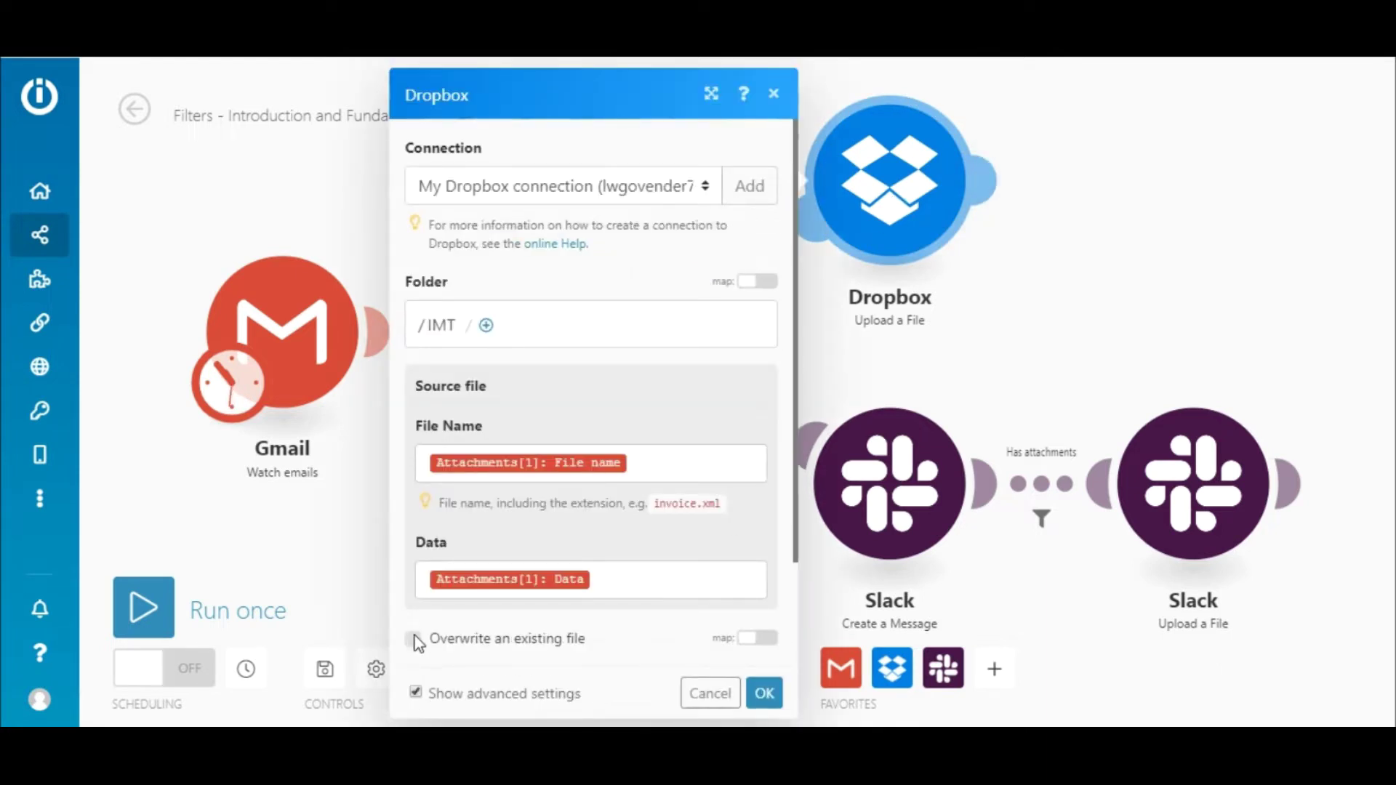
click(416, 692)
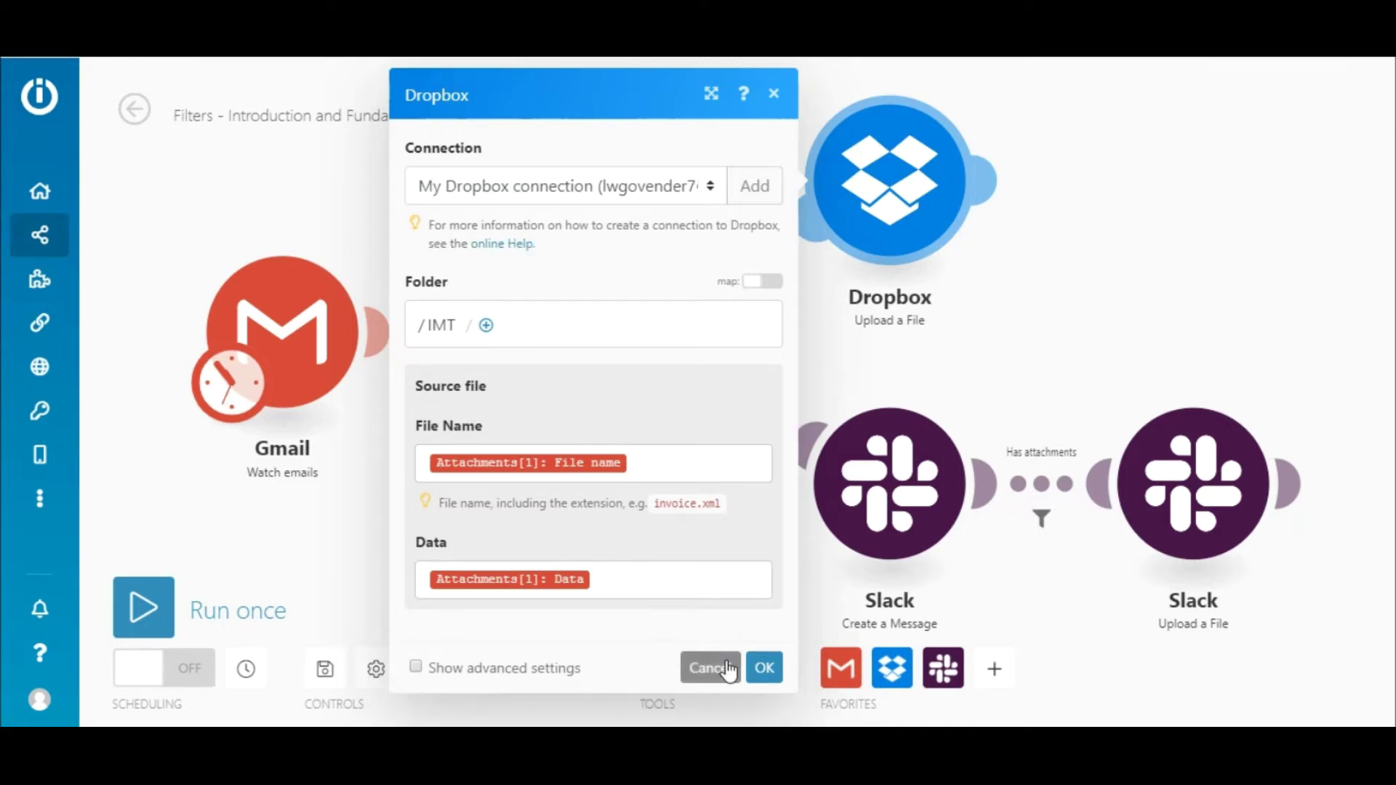
click(763, 668)
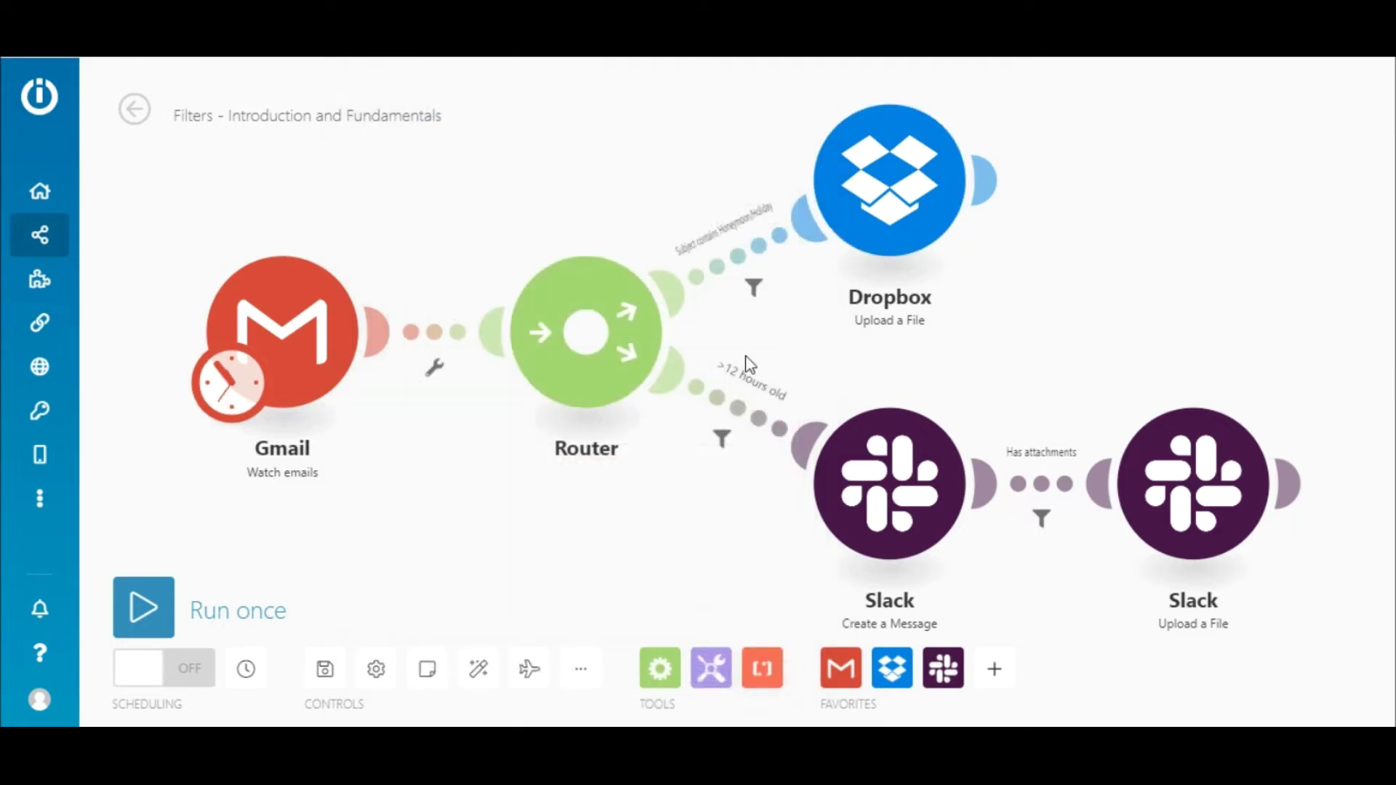
click(744, 262)
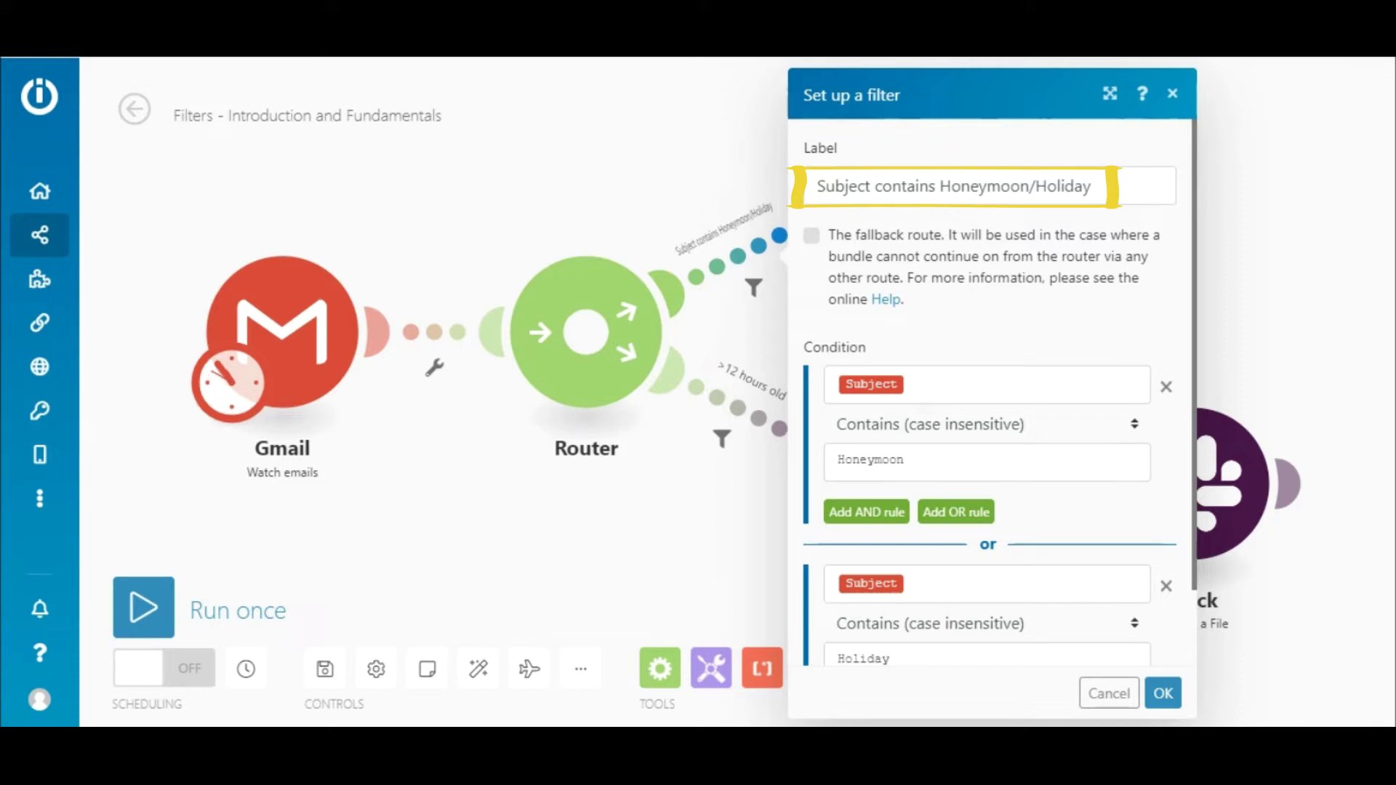
click(966, 383)
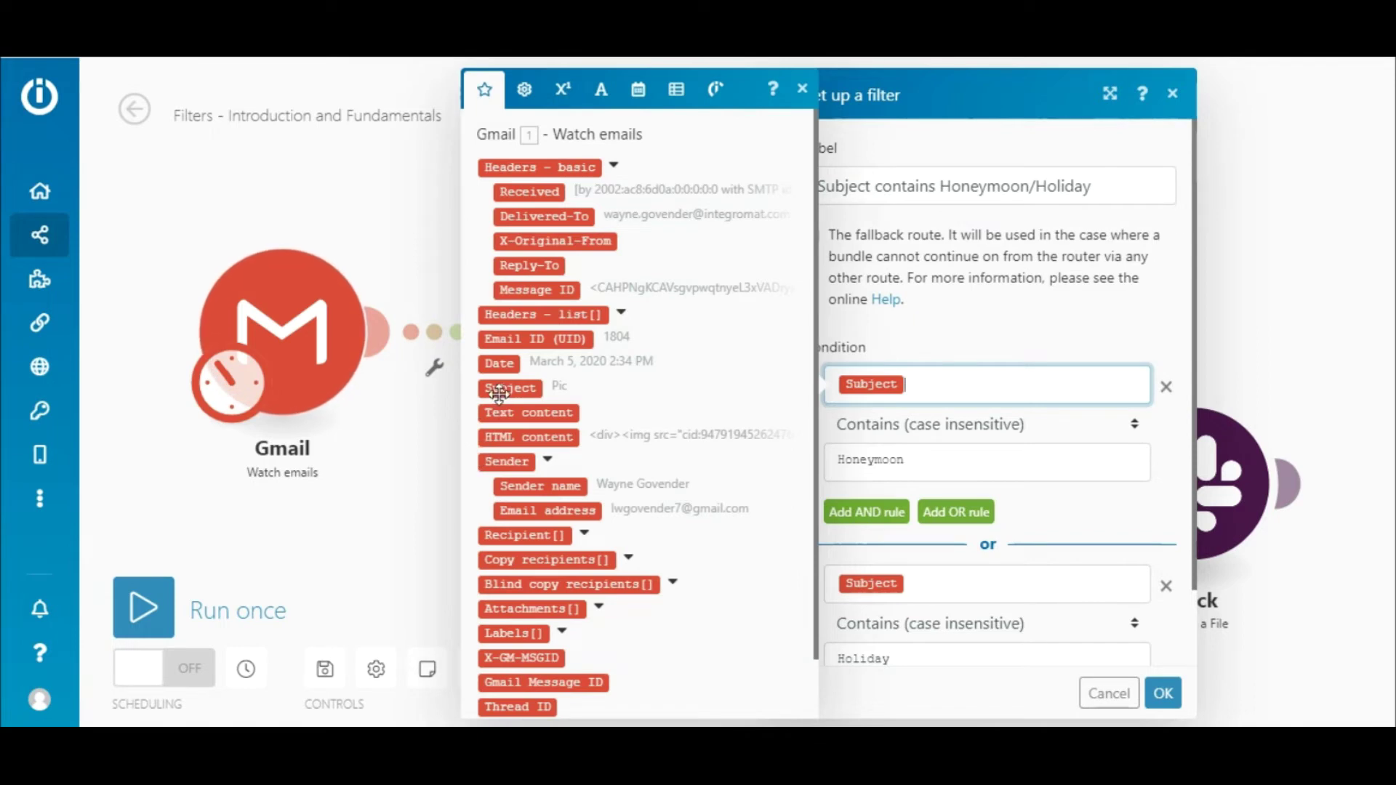
click(1099, 434)
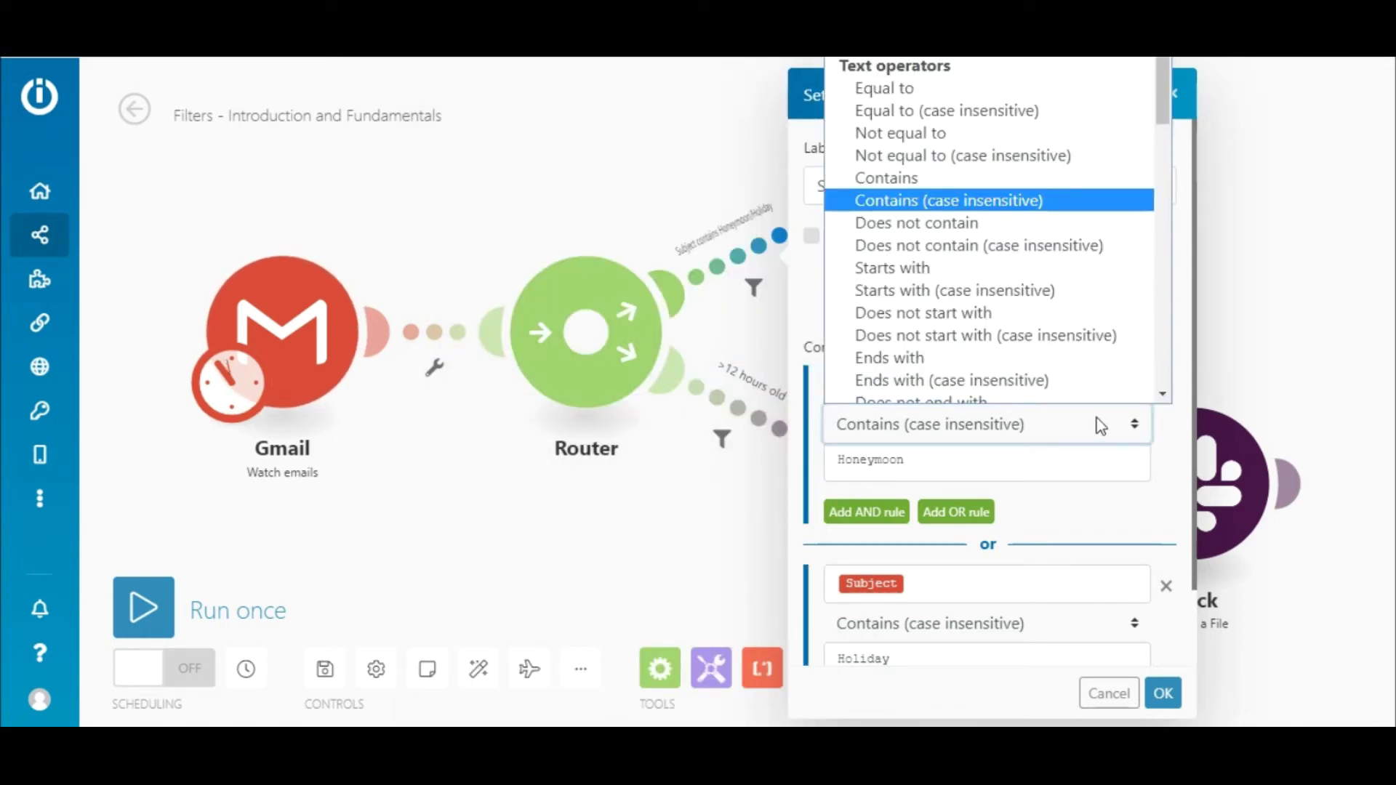
click(1102, 426)
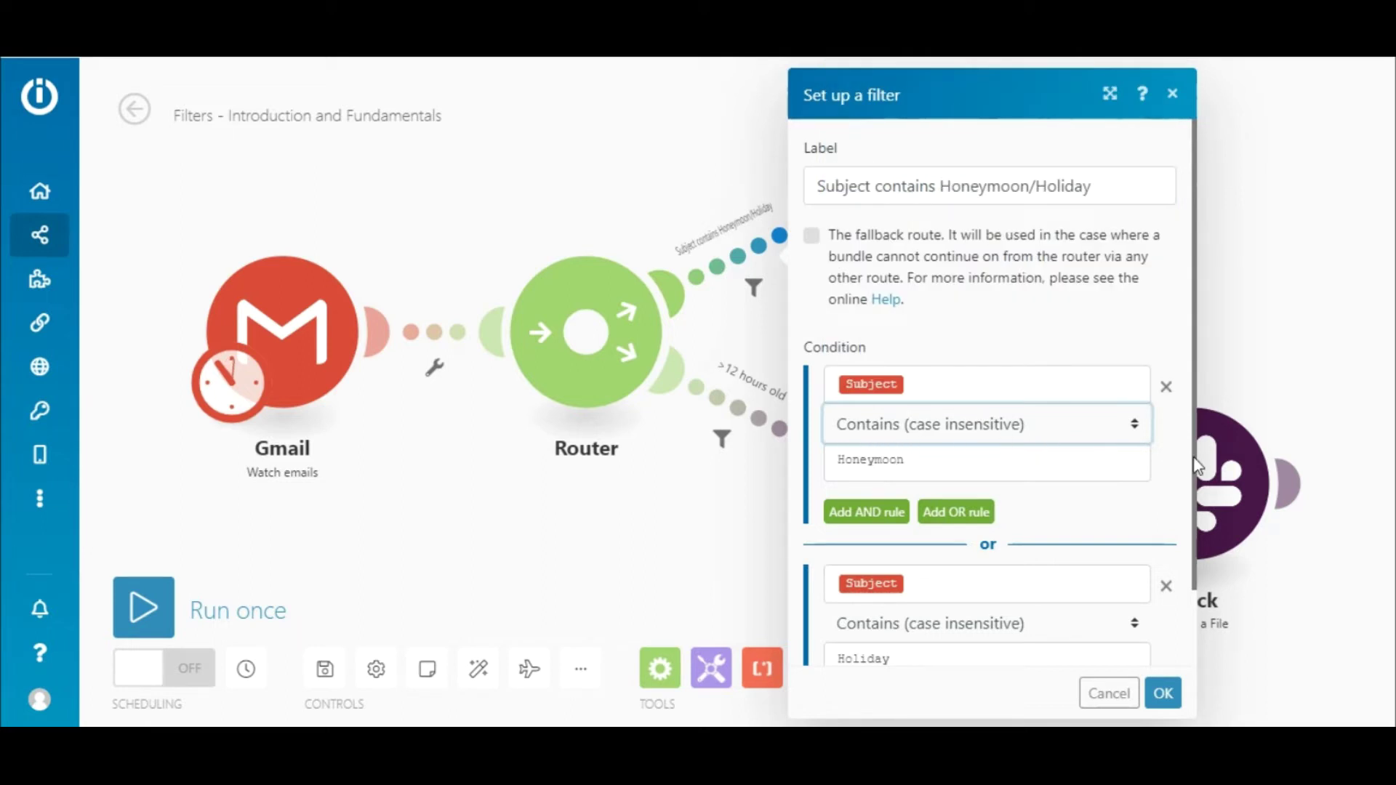
drag(1198, 466, 1196, 551)
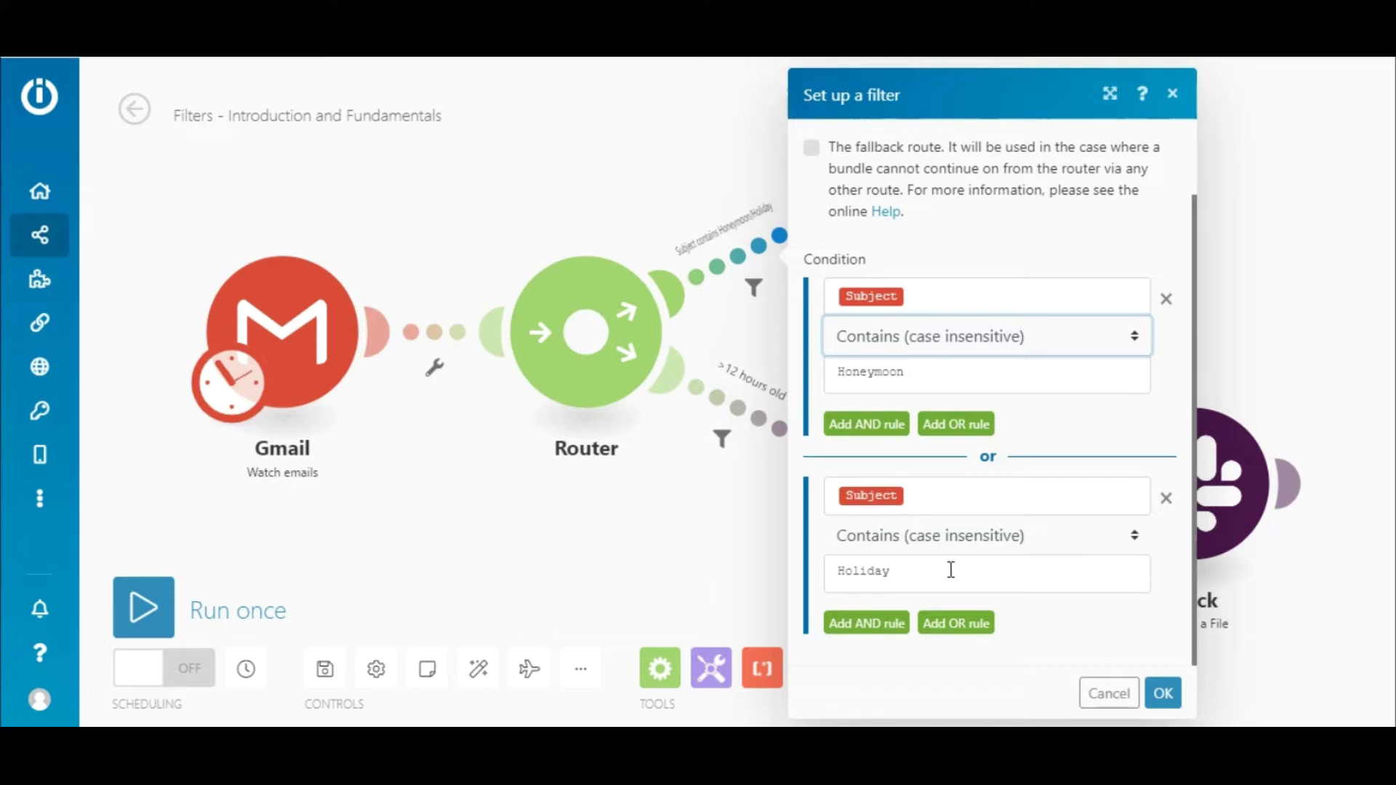
click(1163, 693)
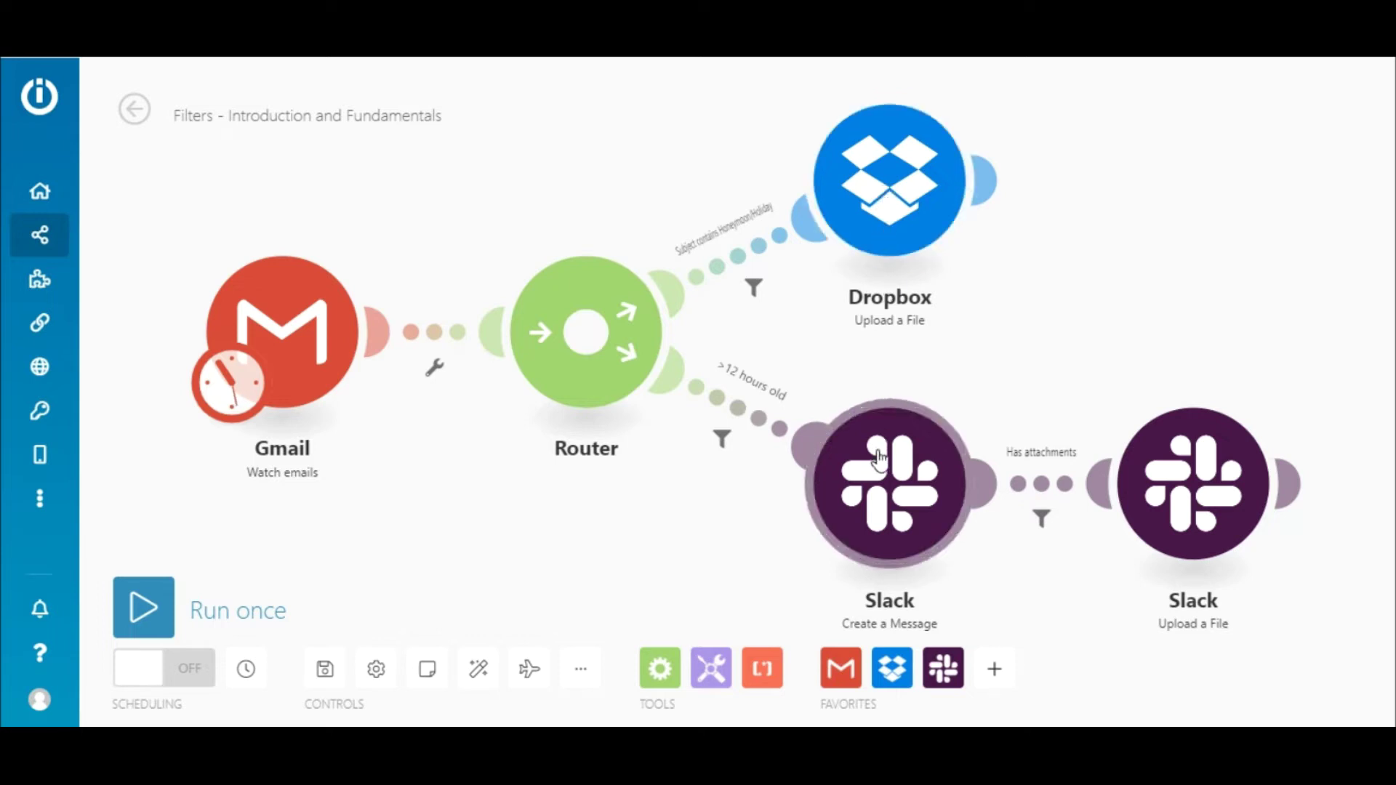
Map the email's Subject and Text content into the Slack direct message text and save it.
click(878, 480)
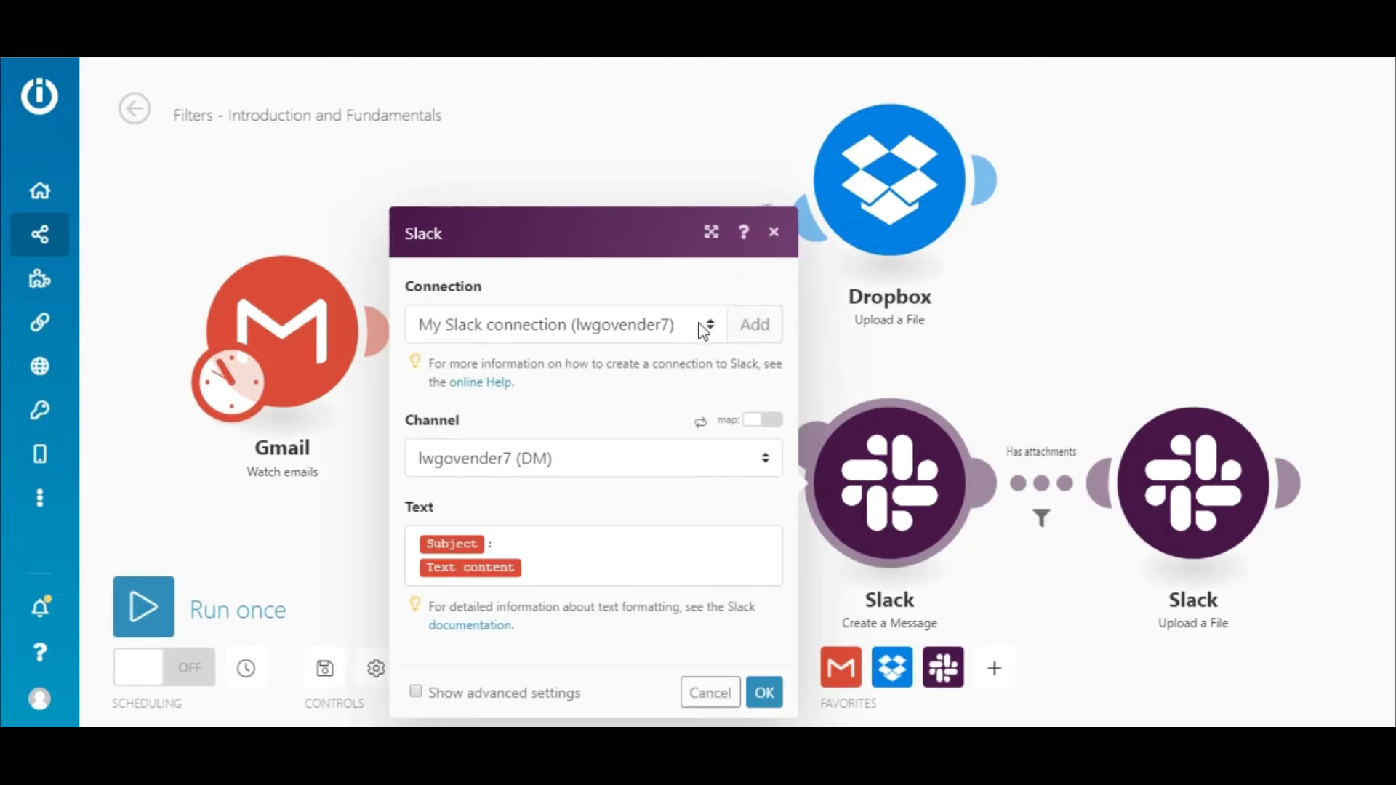
click(765, 460)
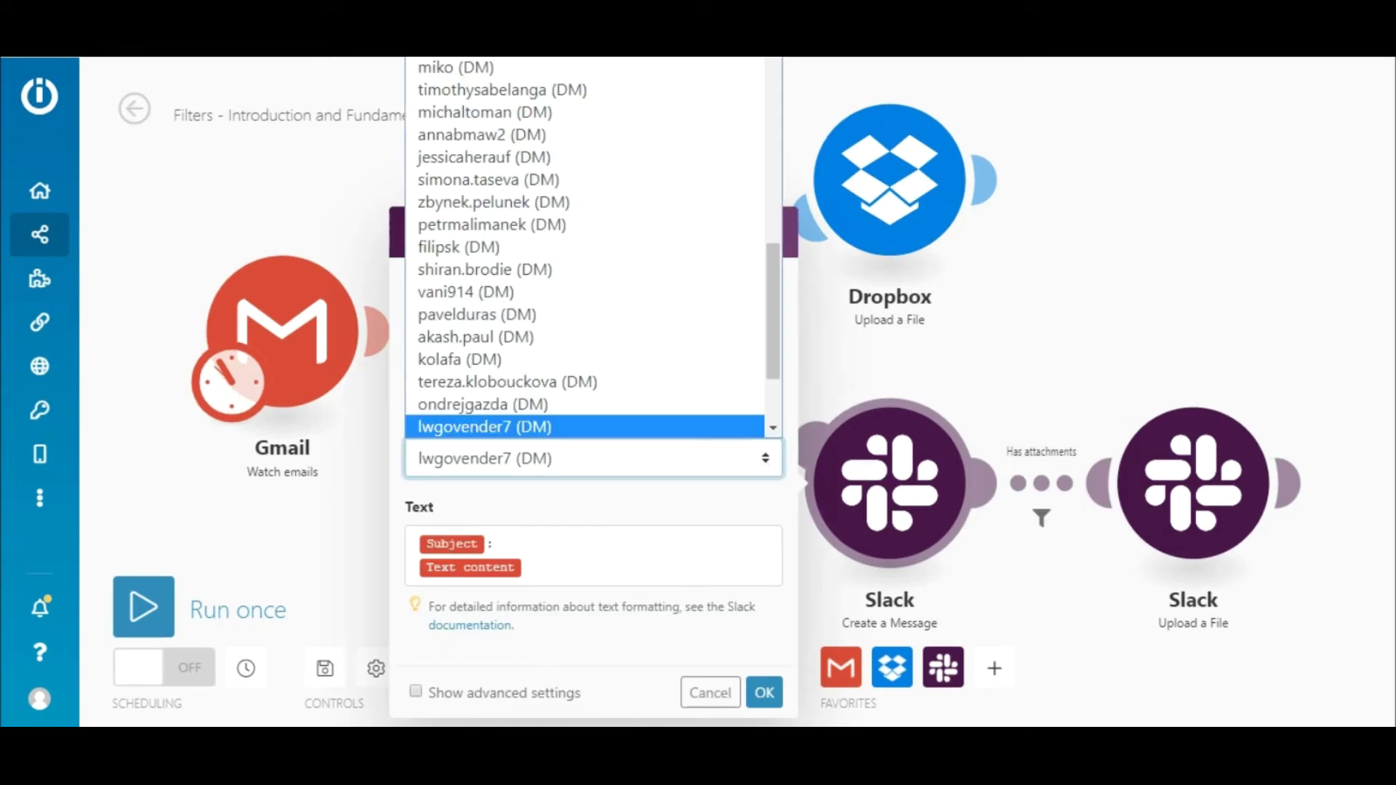
click(765, 458)
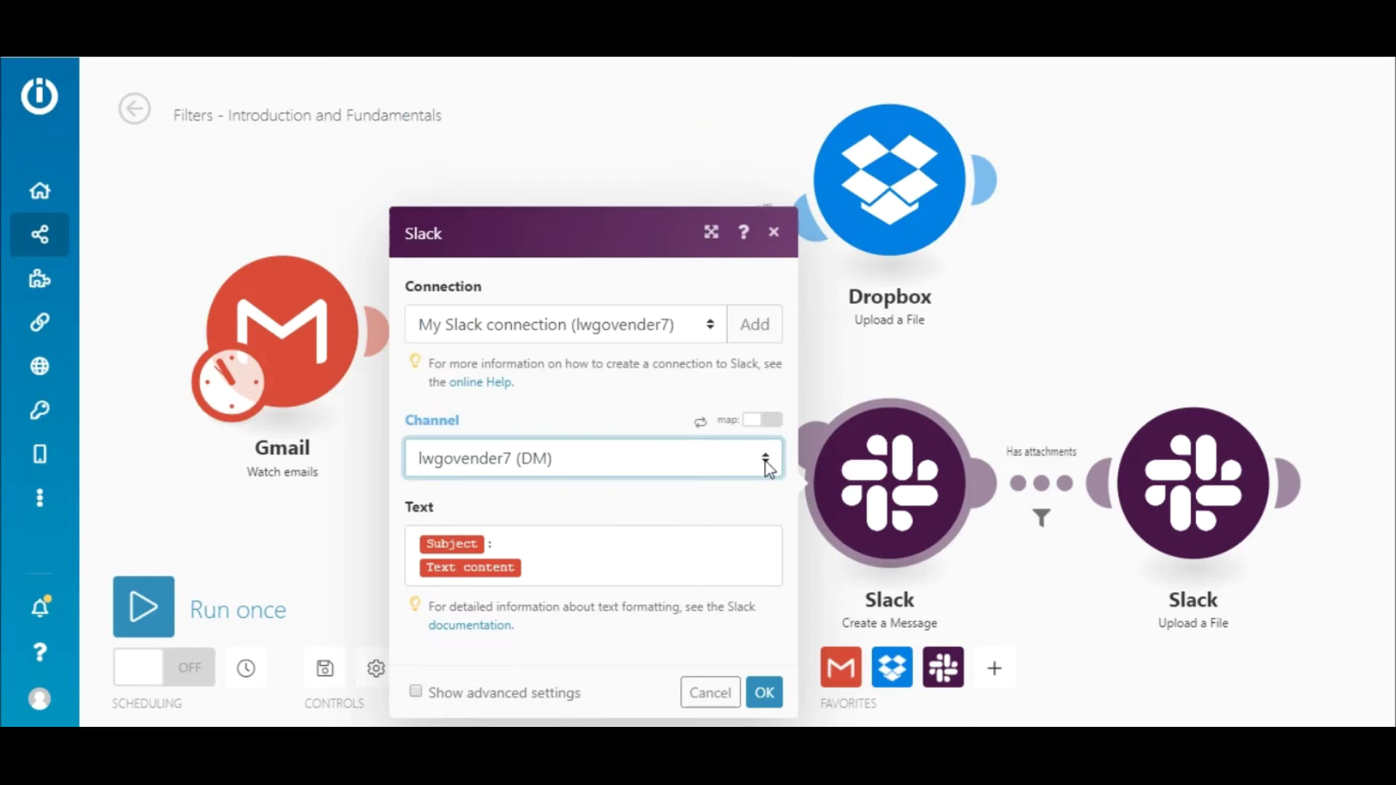
click(743, 541)
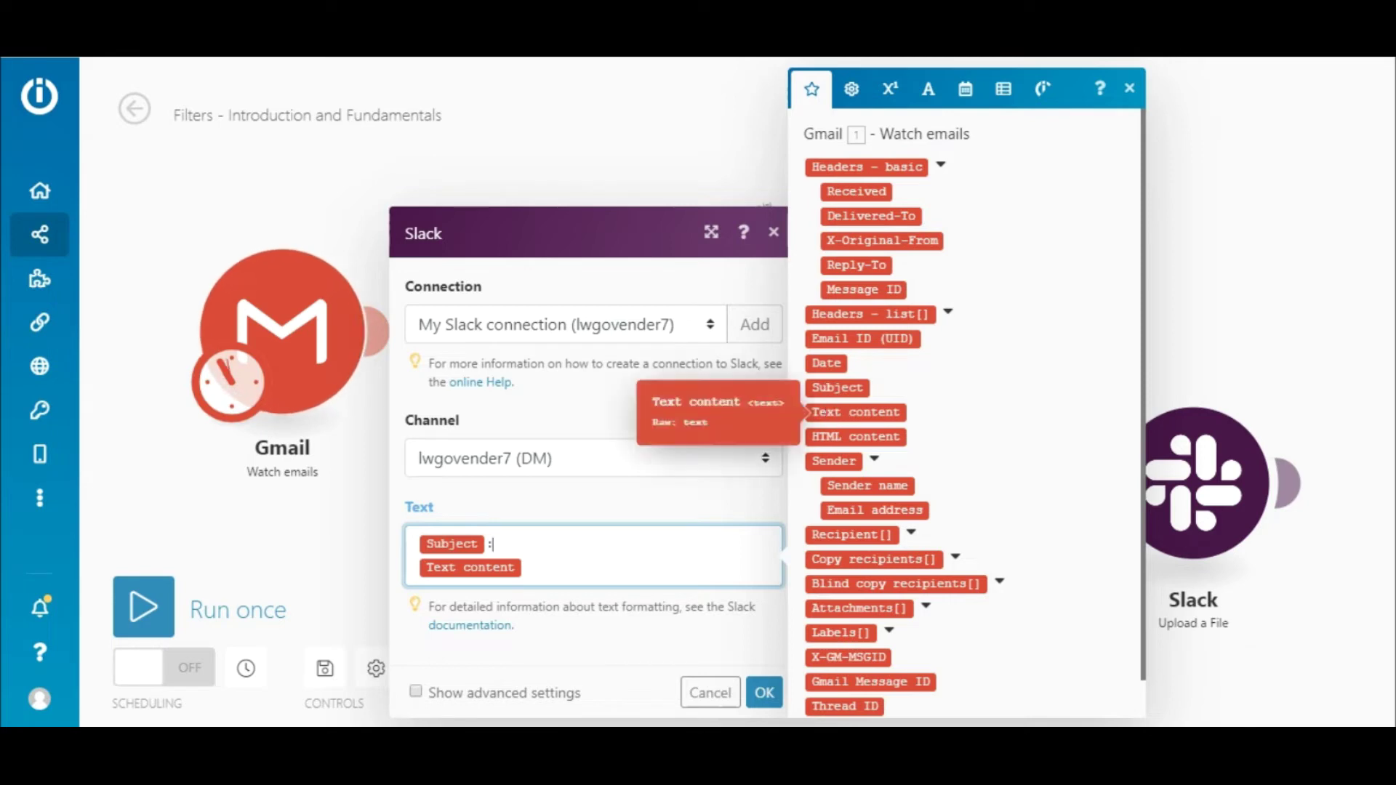
click(766, 692)
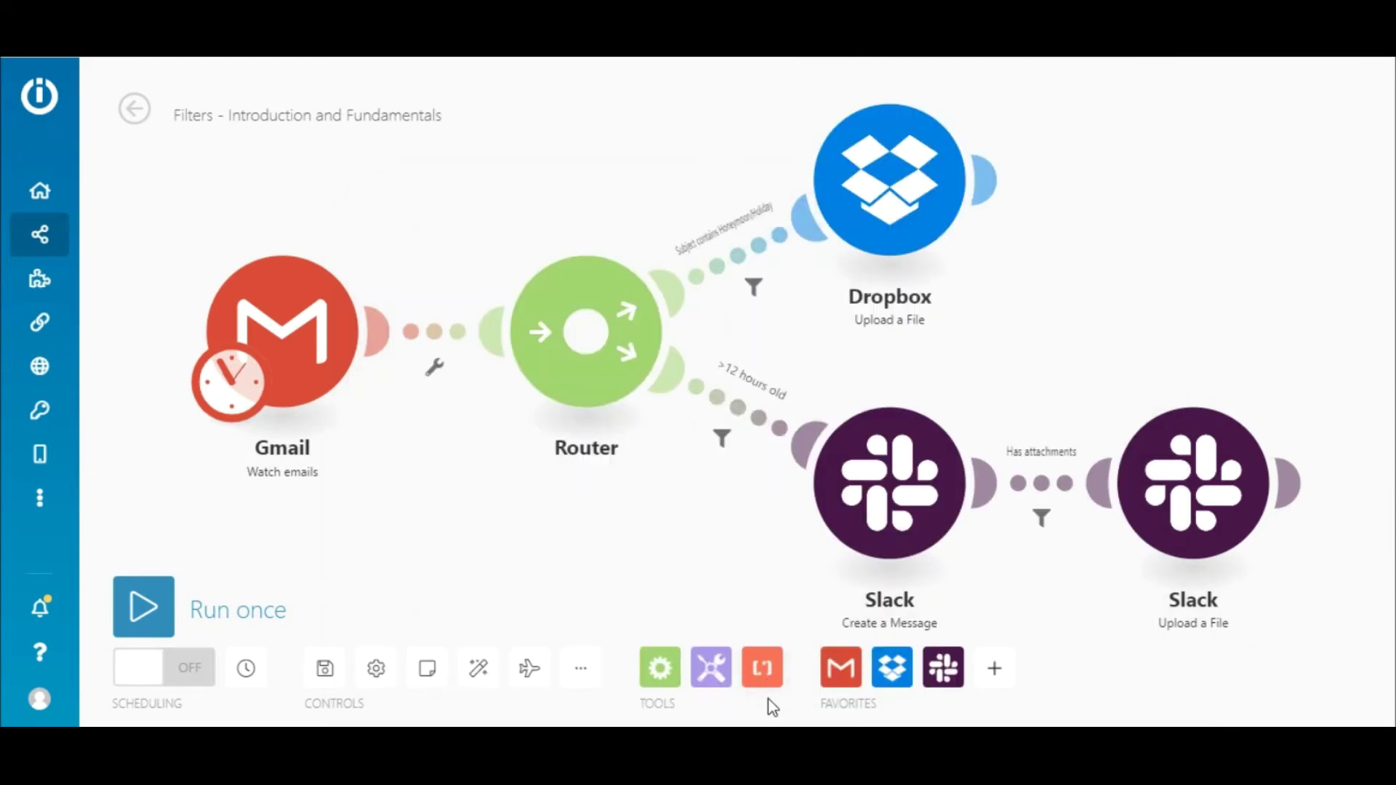
Review the '>12 hours old' condition: Date, Earlier than, addHours(now; -12).
click(737, 412)
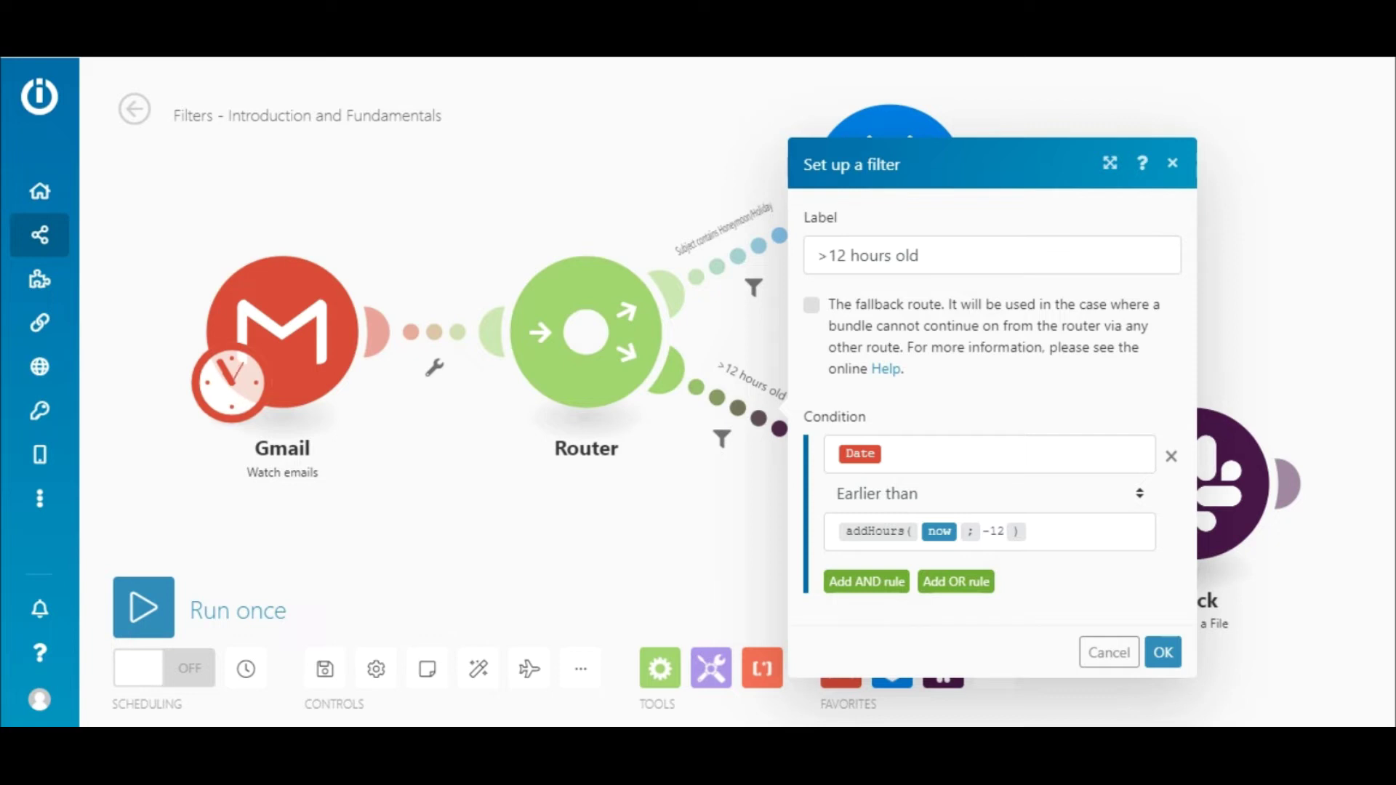
click(975, 447)
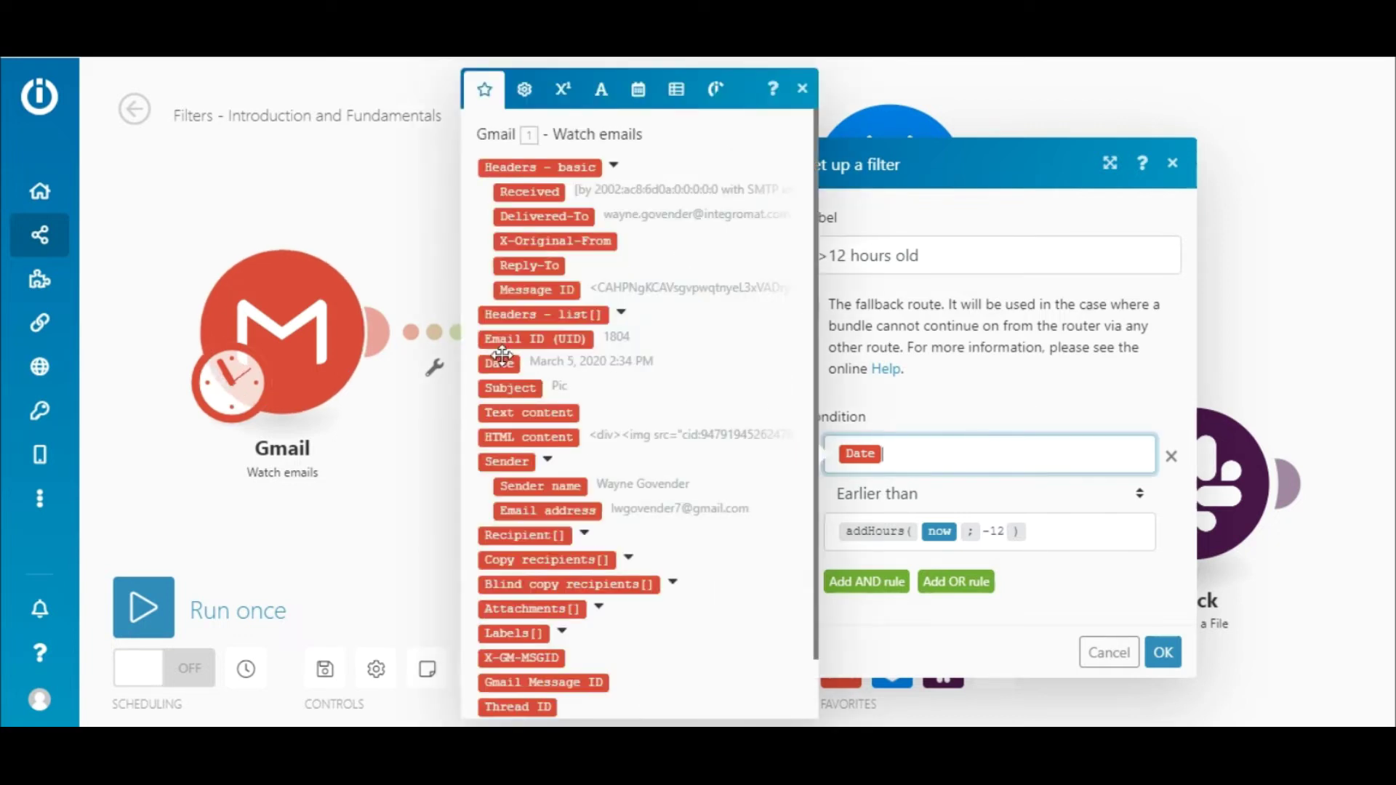
drag(499, 363, 984, 369)
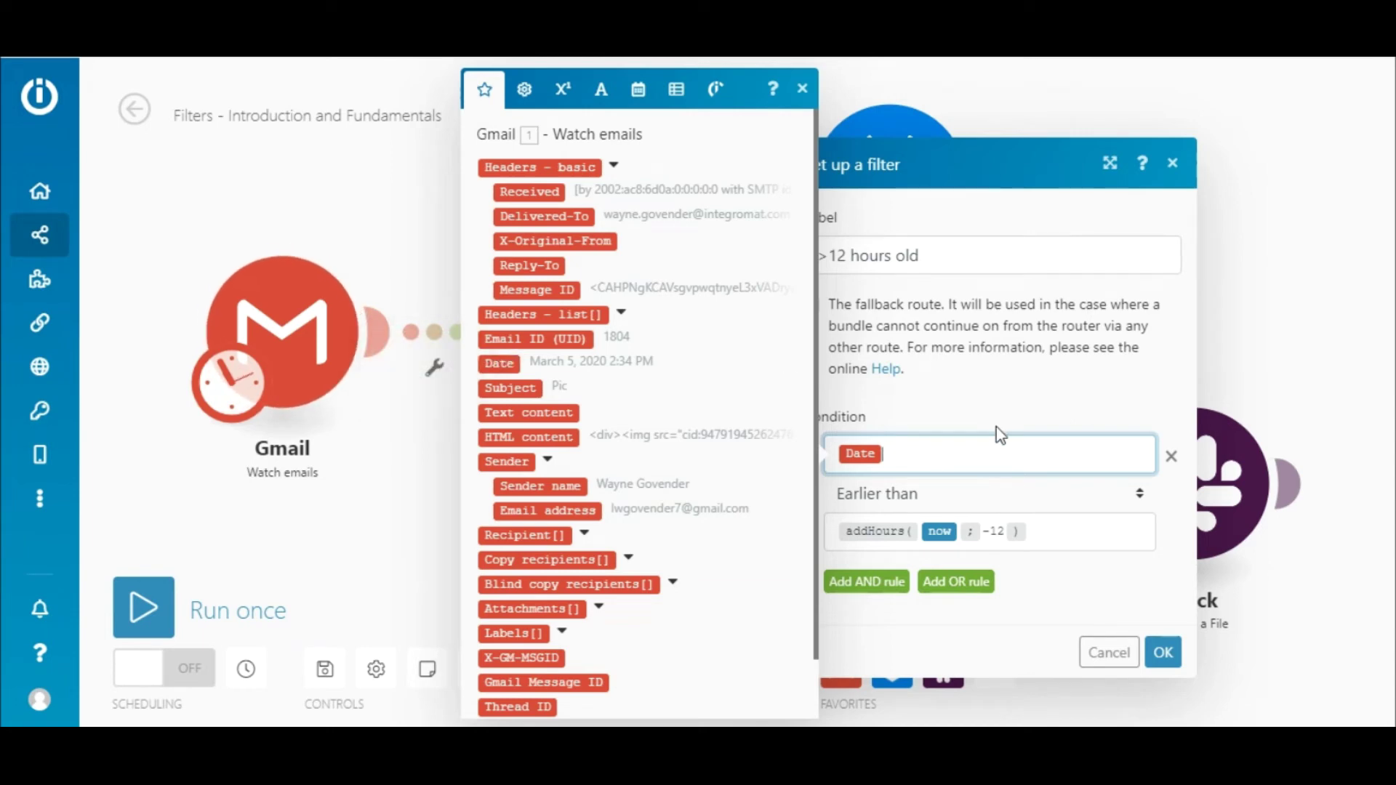
click(1059, 491)
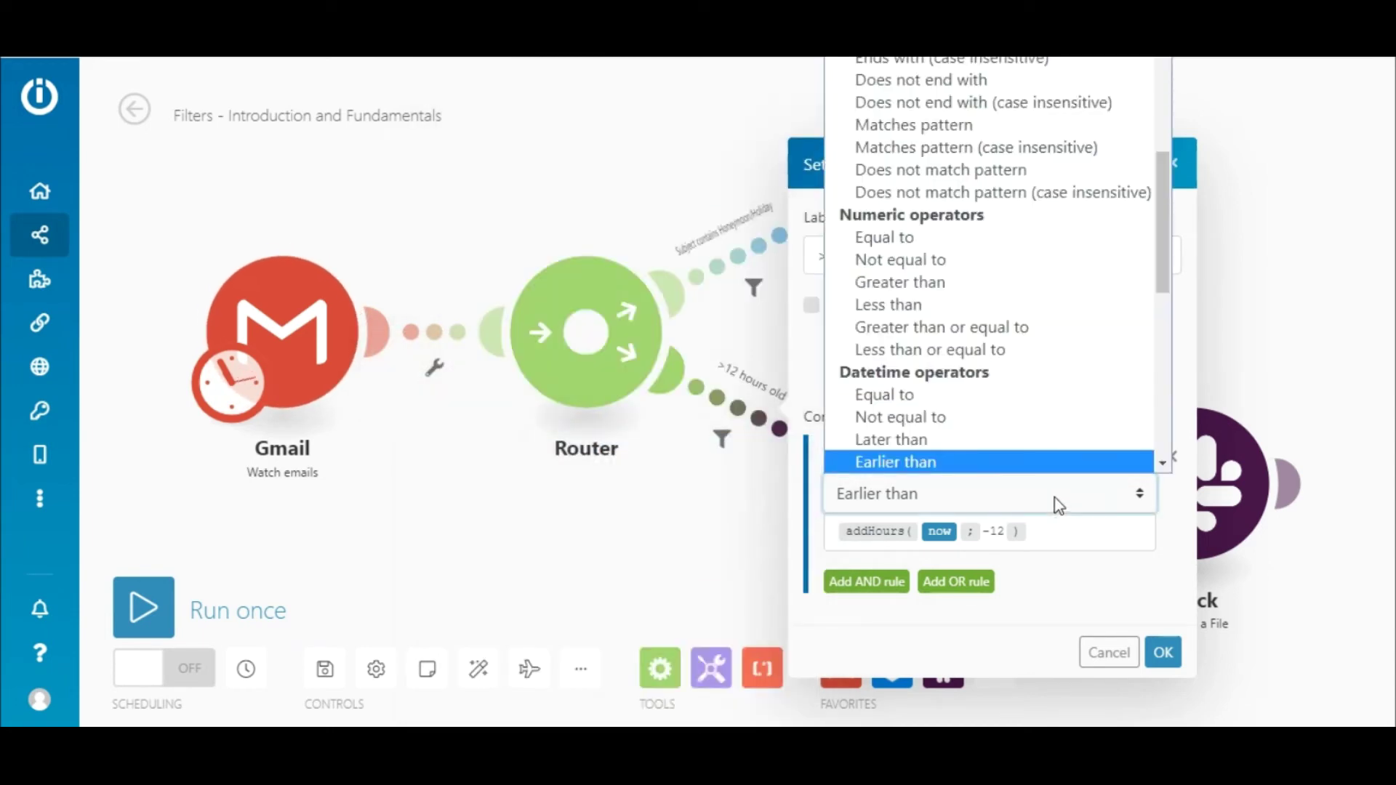
click(1056, 495)
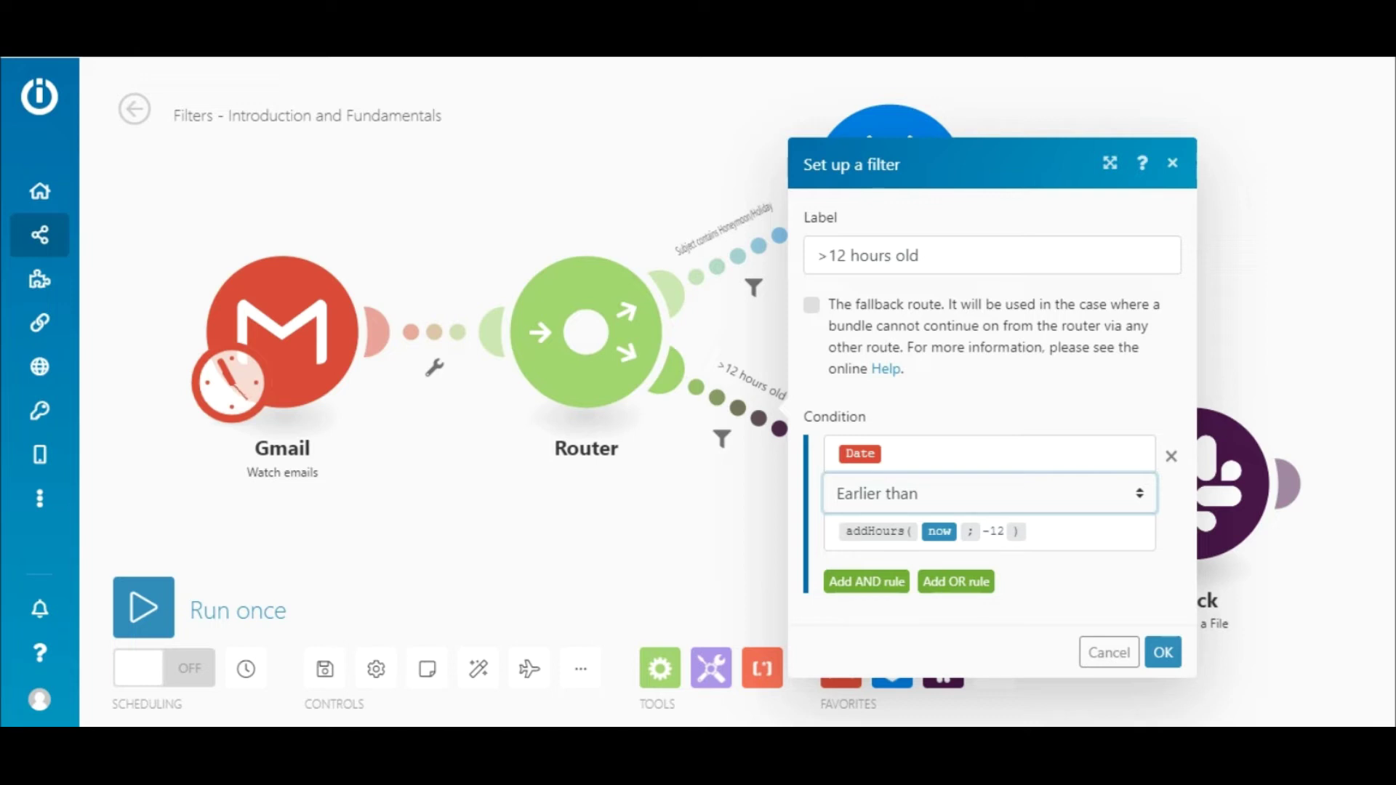
click(1052, 533)
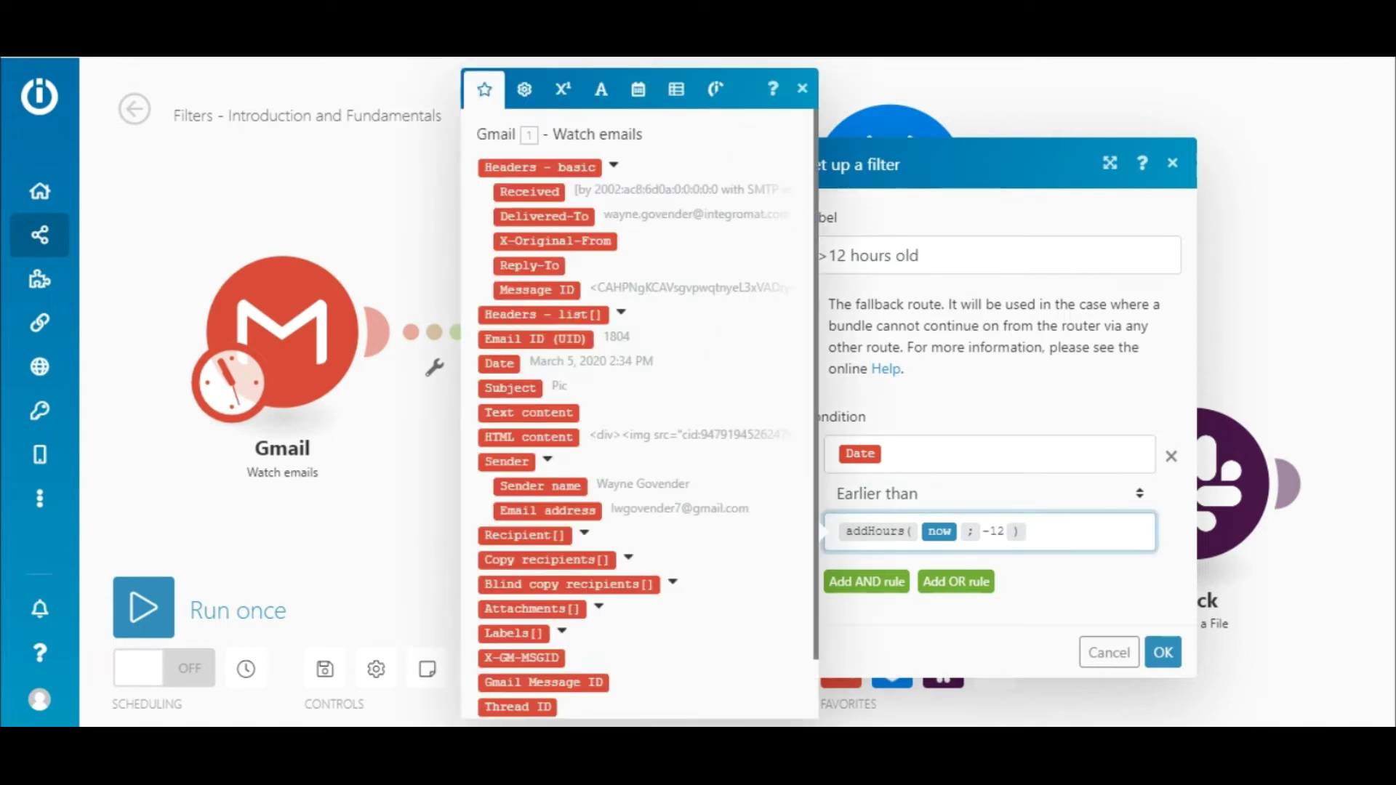
Browse the Date and time functions, then confirm the '>12 hours old' filter unchanged.
click(639, 89)
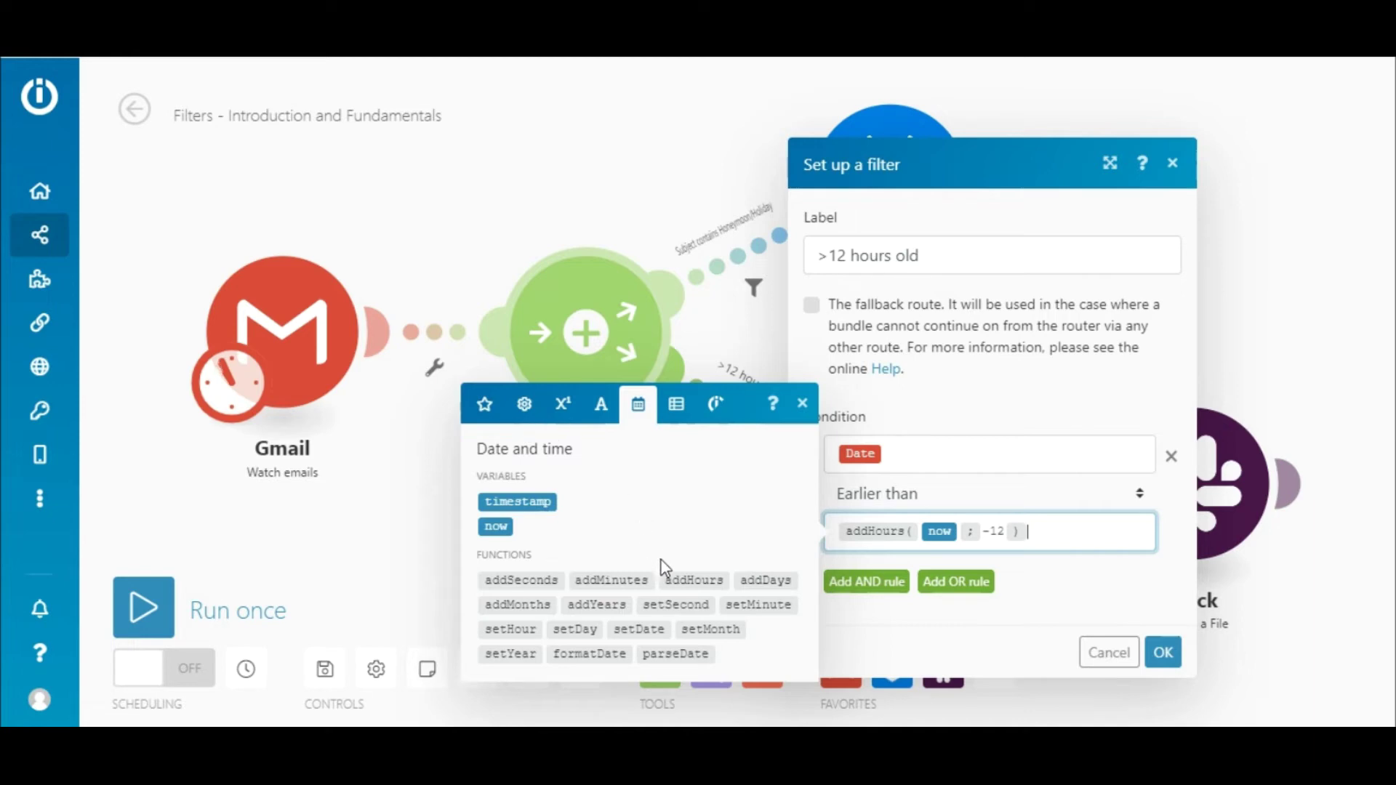
mouse_move(690, 580)
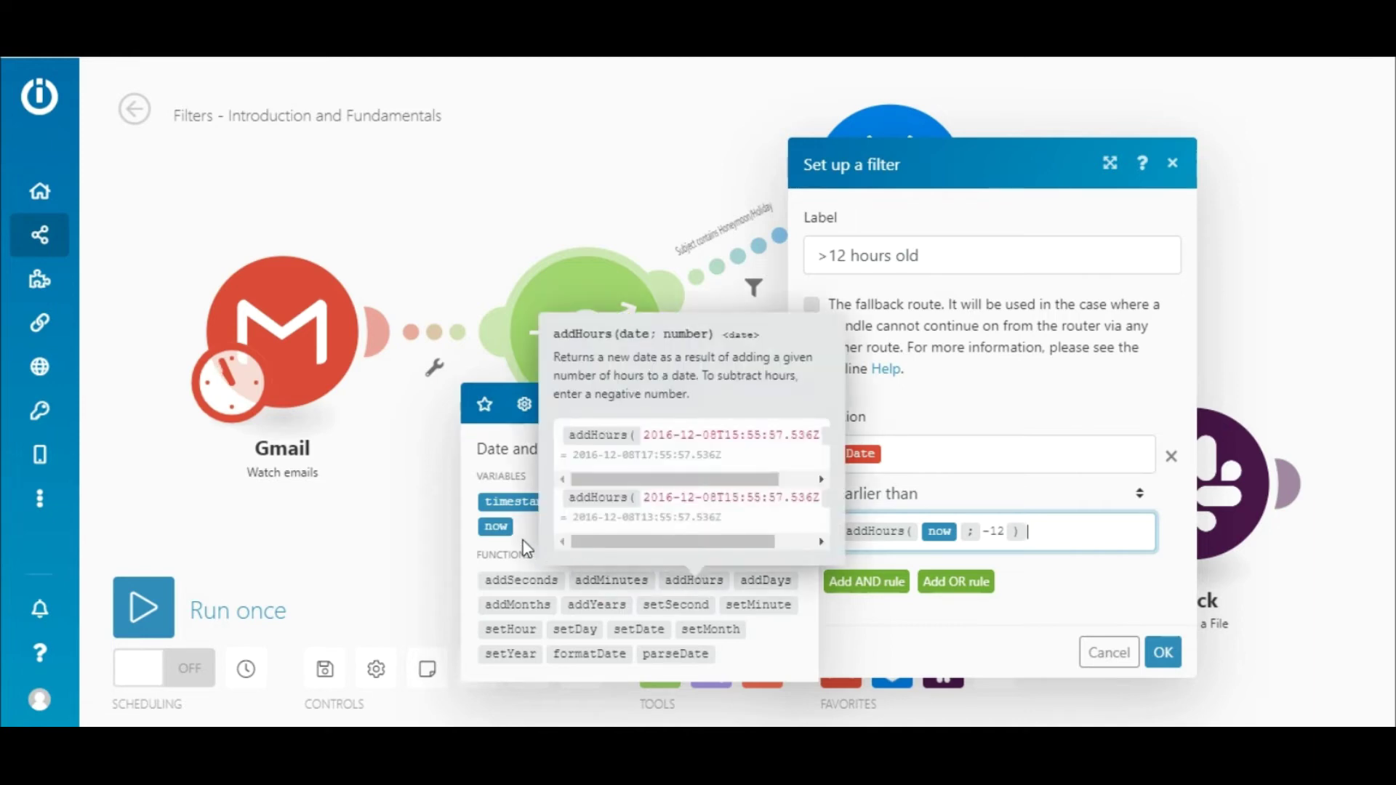
mouse_move(528, 536)
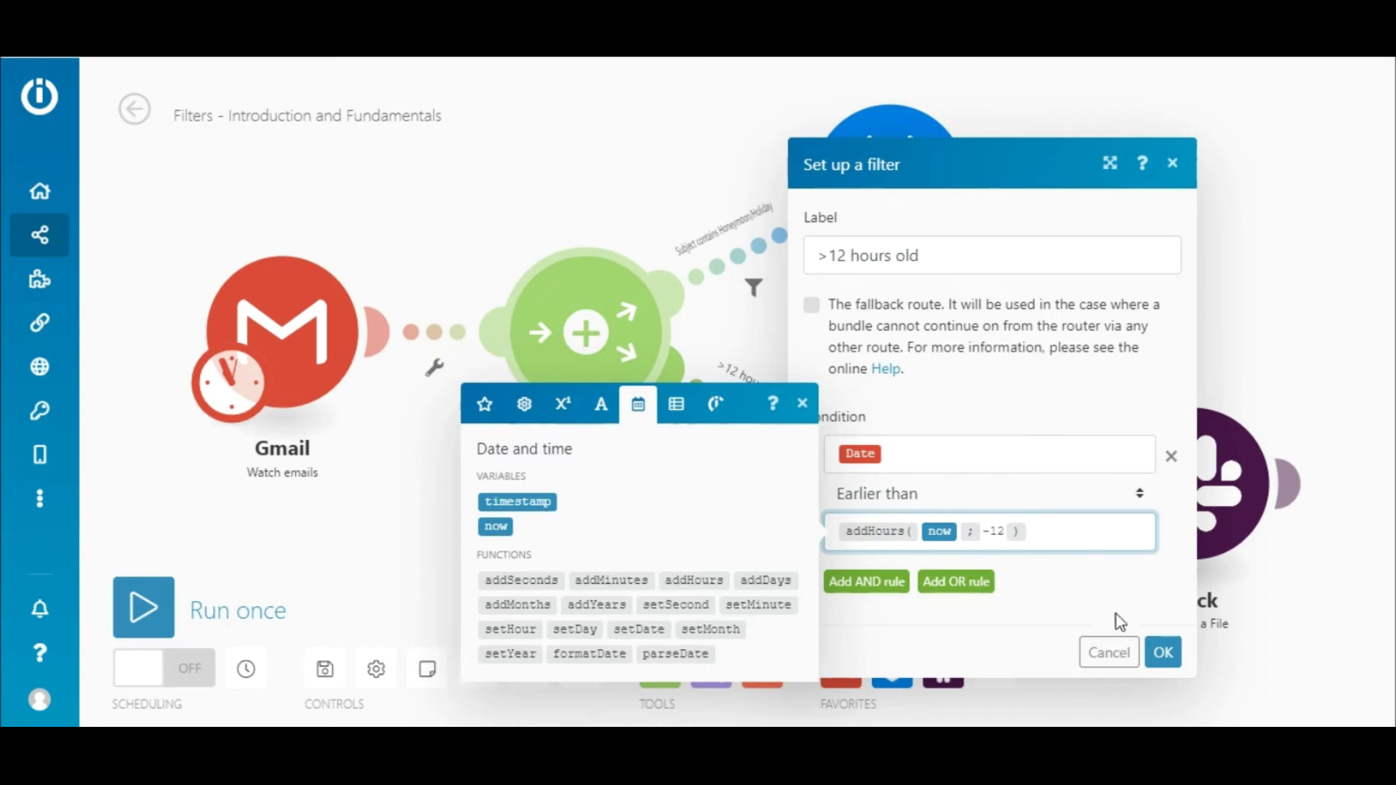
click(1164, 653)
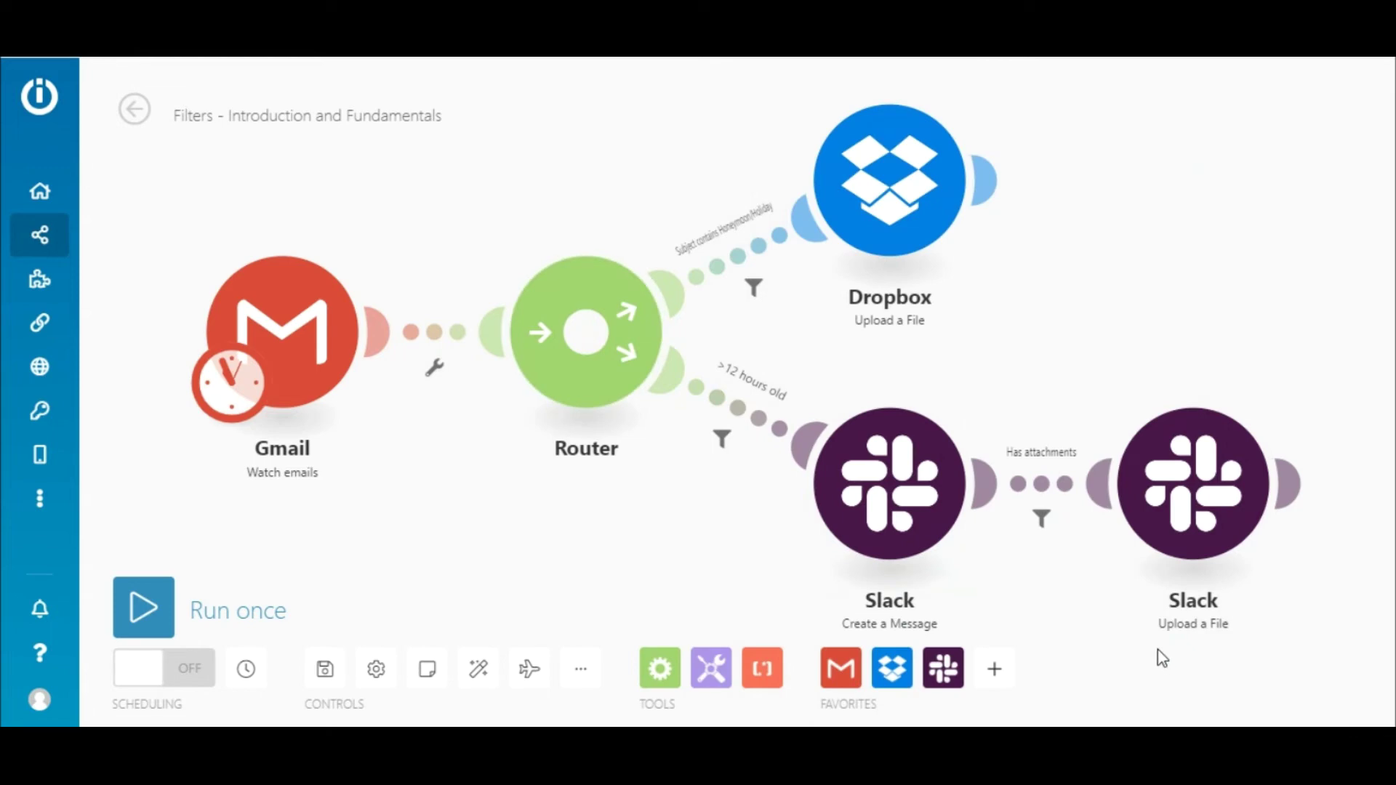
click(1199, 505)
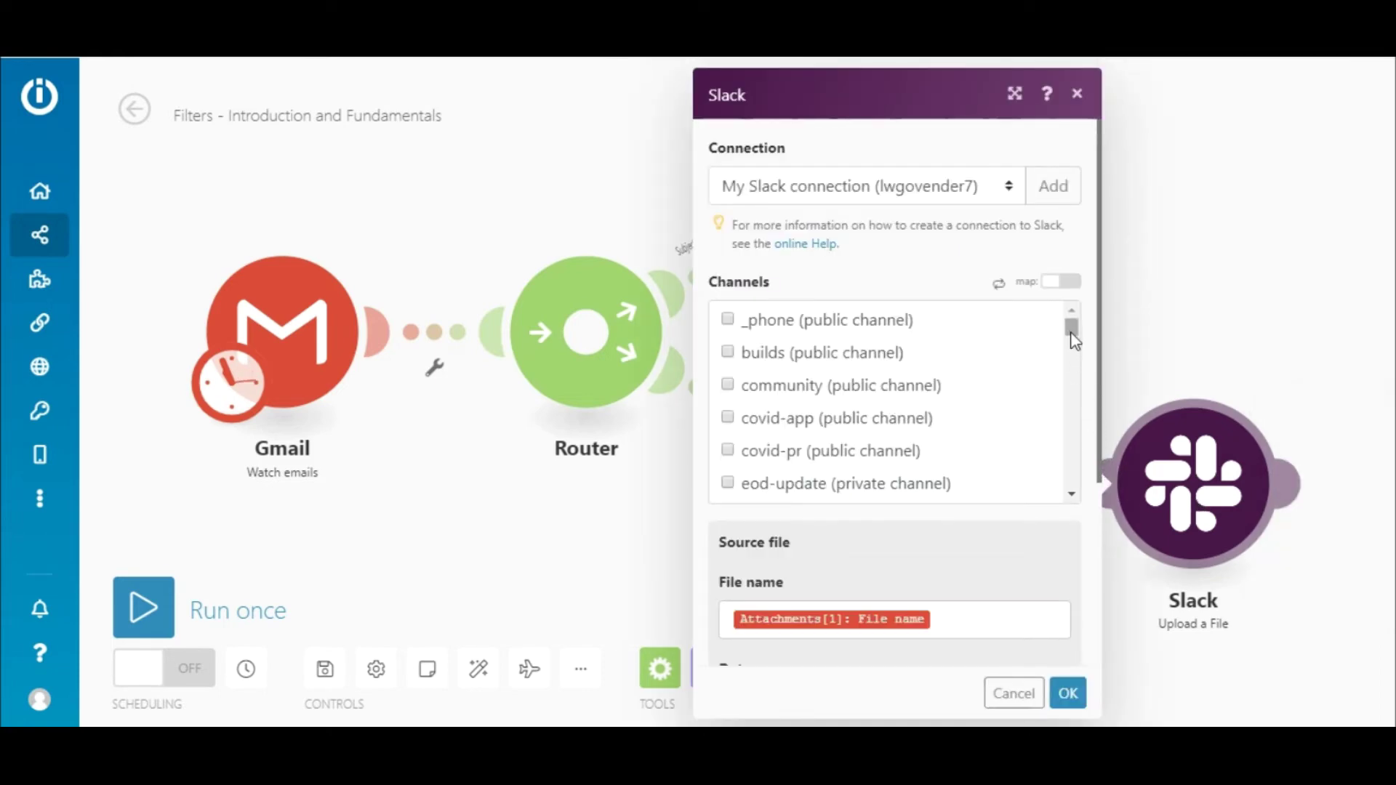
drag(1075, 340, 1084, 474)
scroll(1097, 570, down, 2)
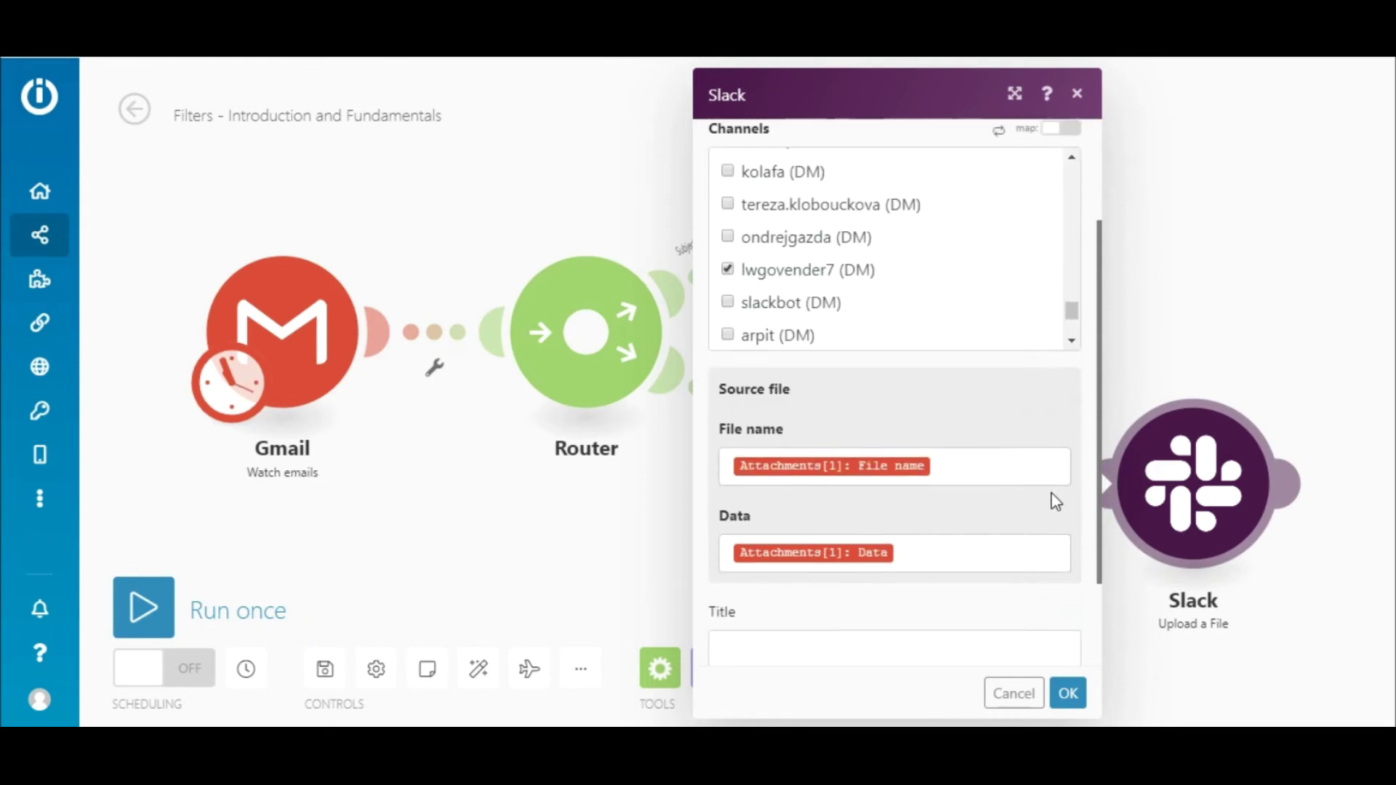
click(1049, 468)
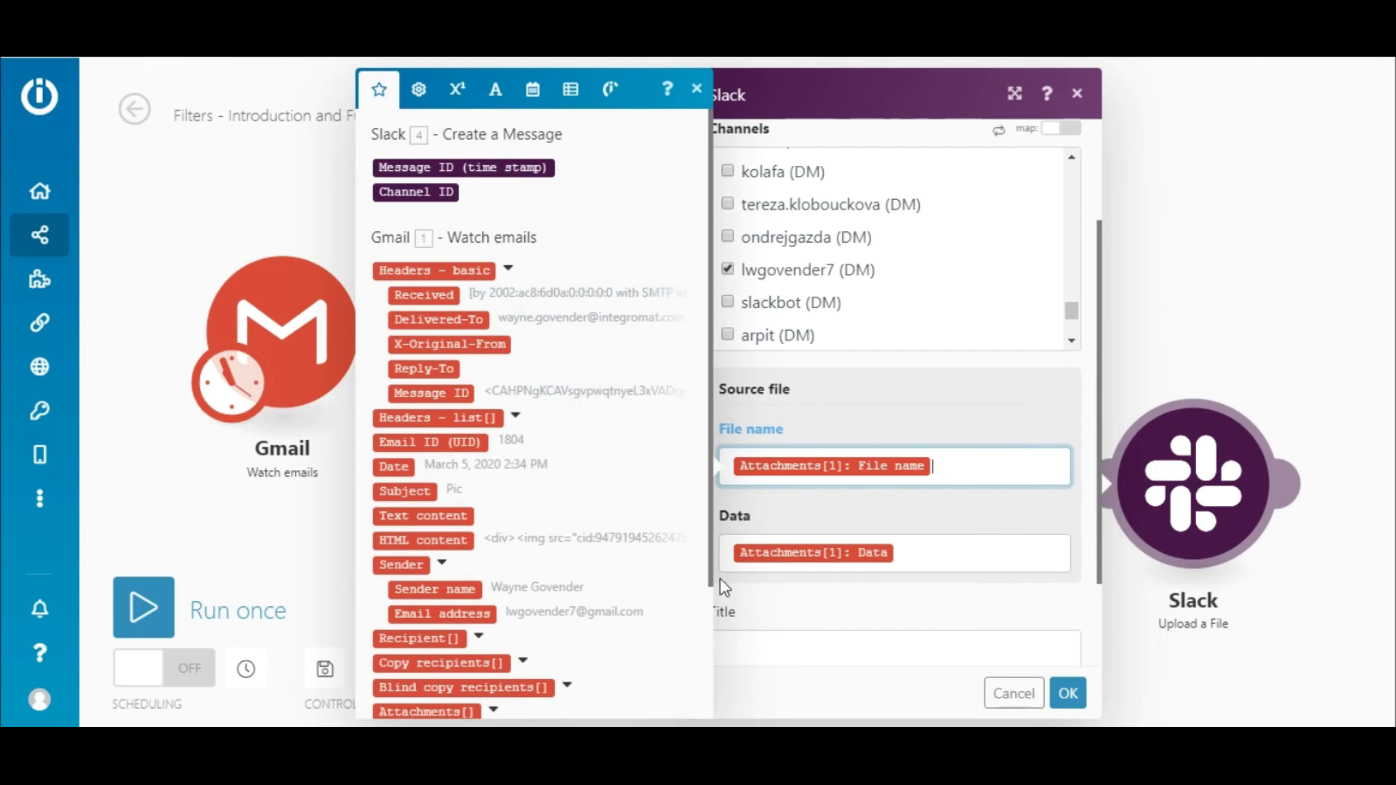
drag(713, 579, 667, 665)
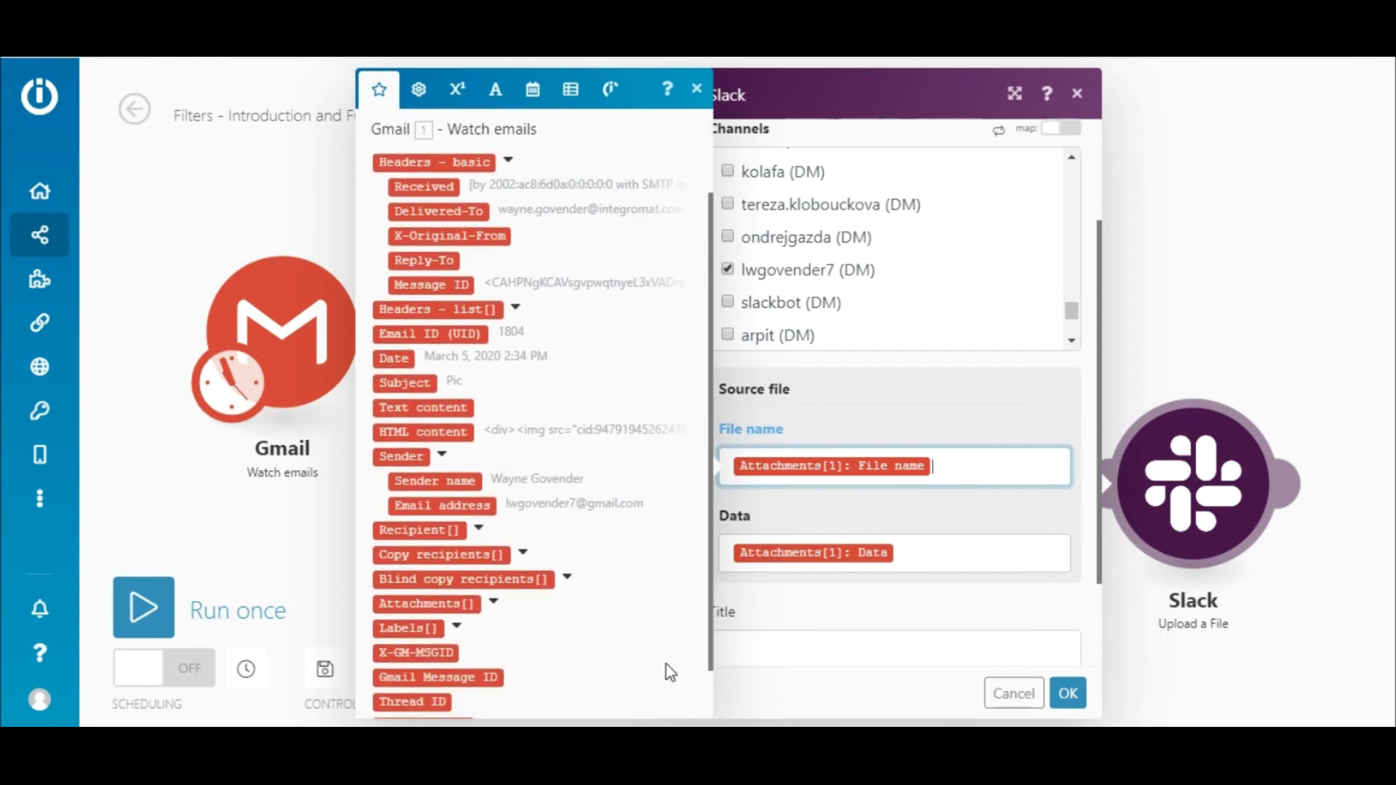
click(494, 605)
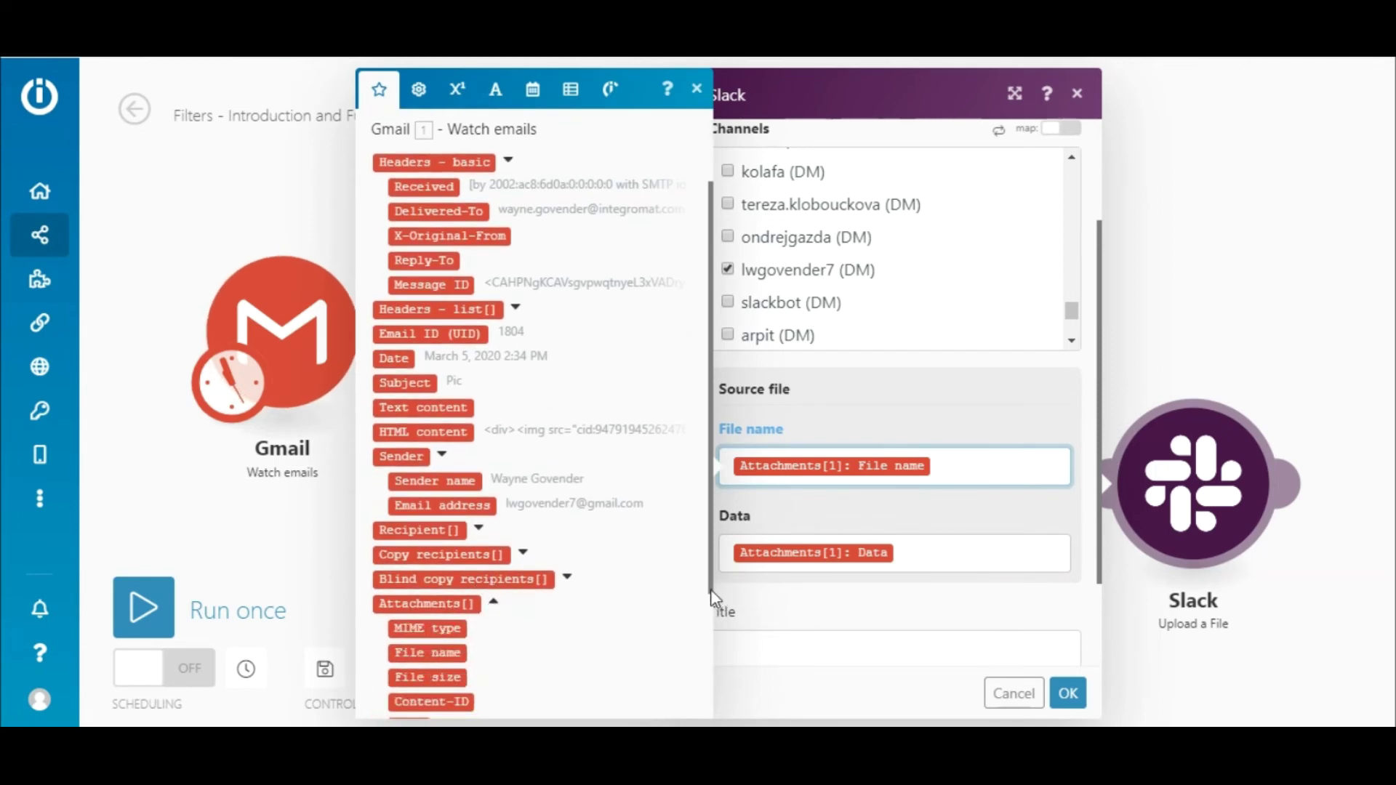
drag(710, 589, 716, 639)
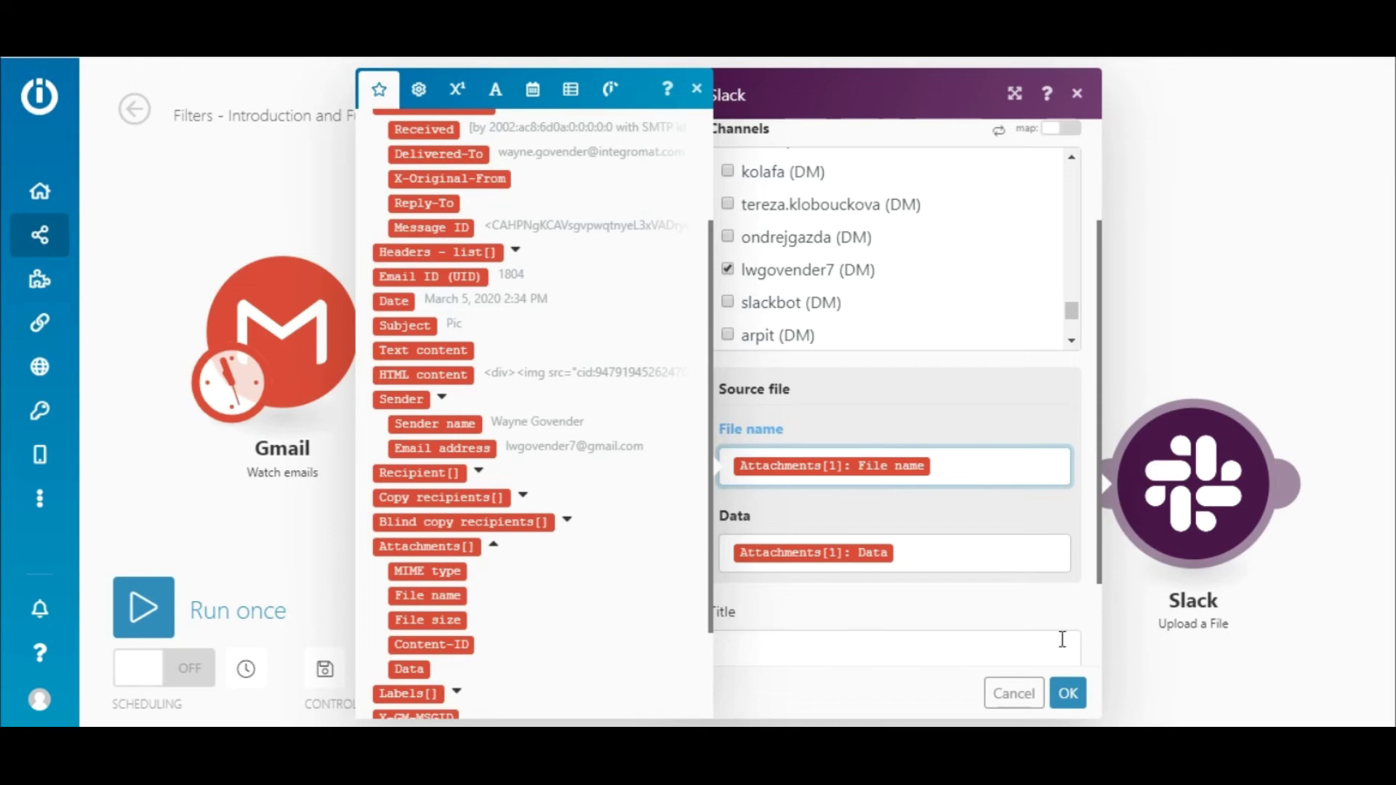
click(1068, 694)
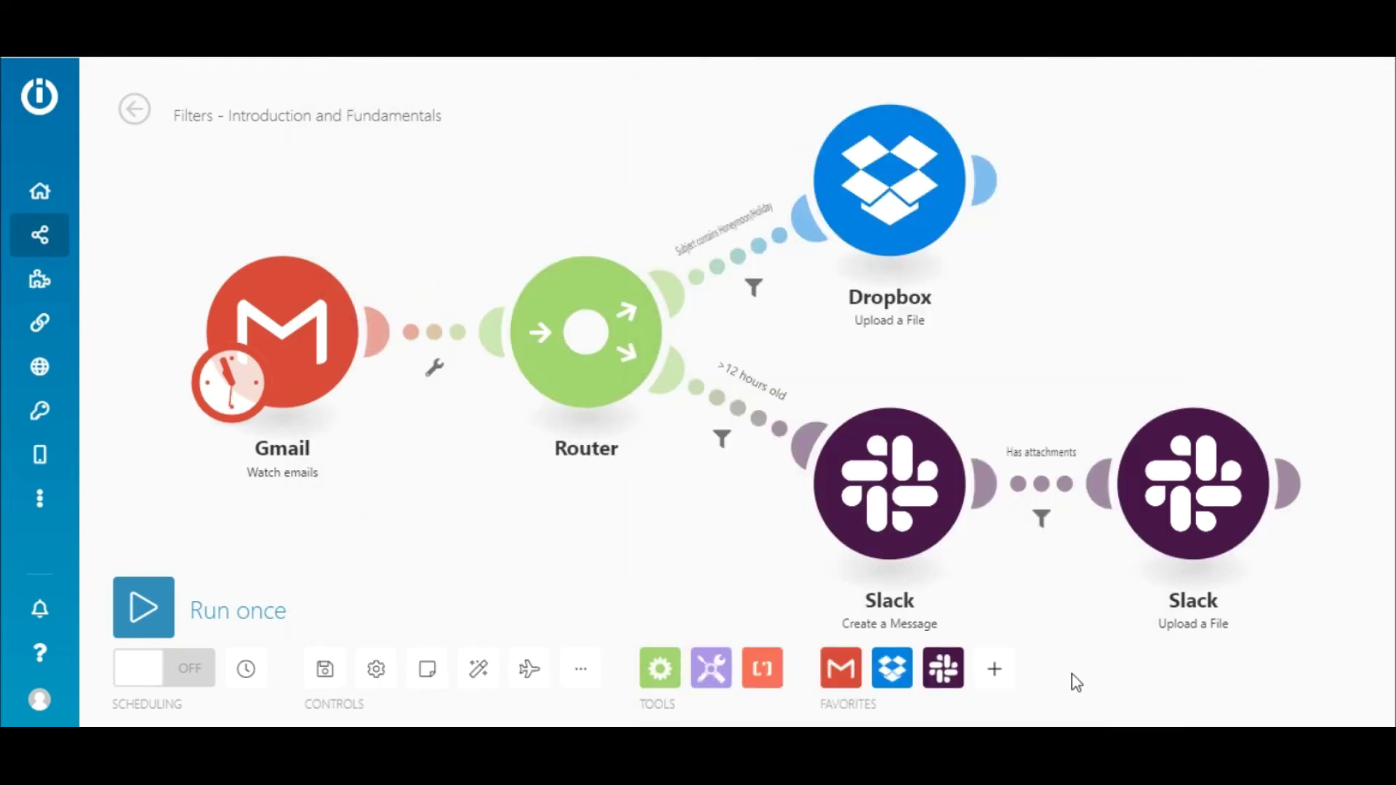
Set the Has attachments condition to Attachments[1]: Data with the Exists operator.
click(1042, 487)
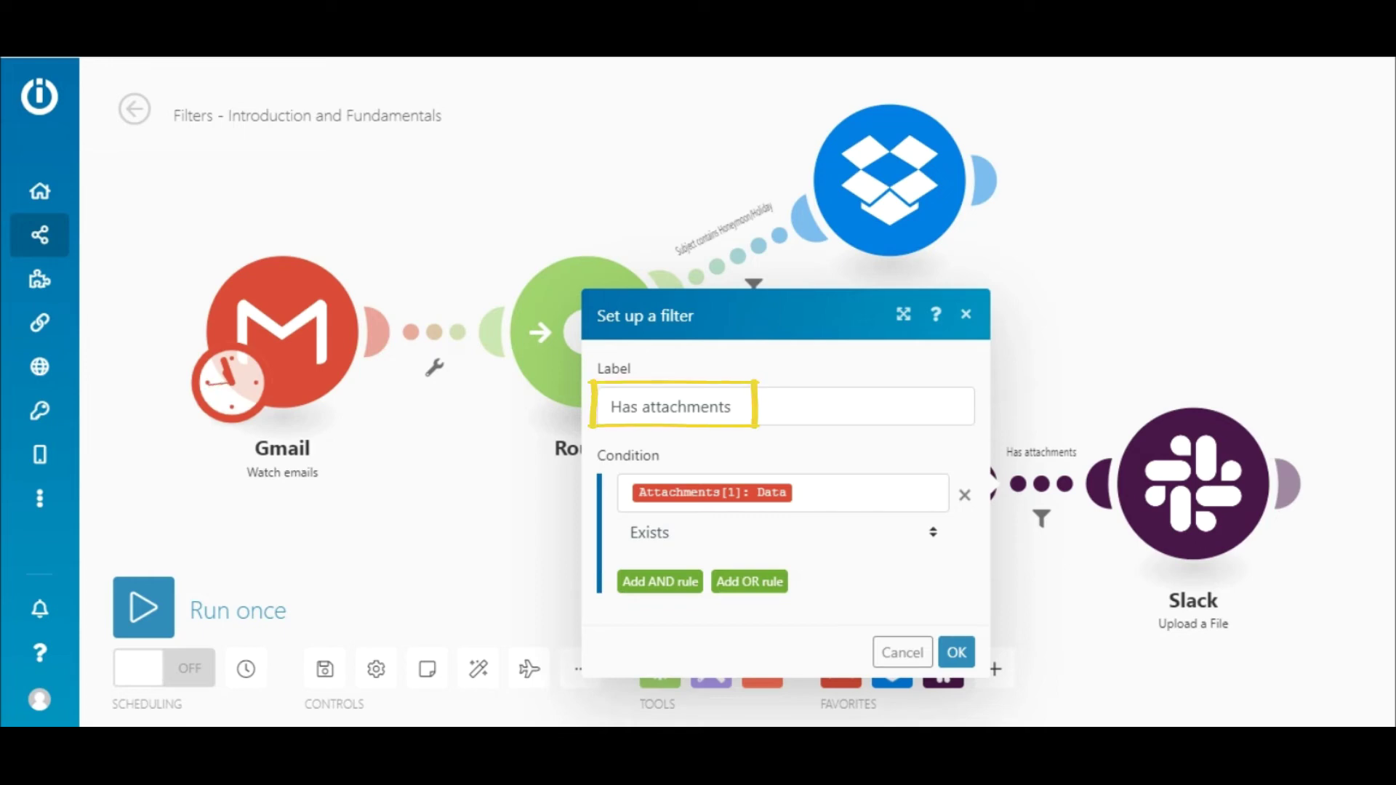
click(859, 498)
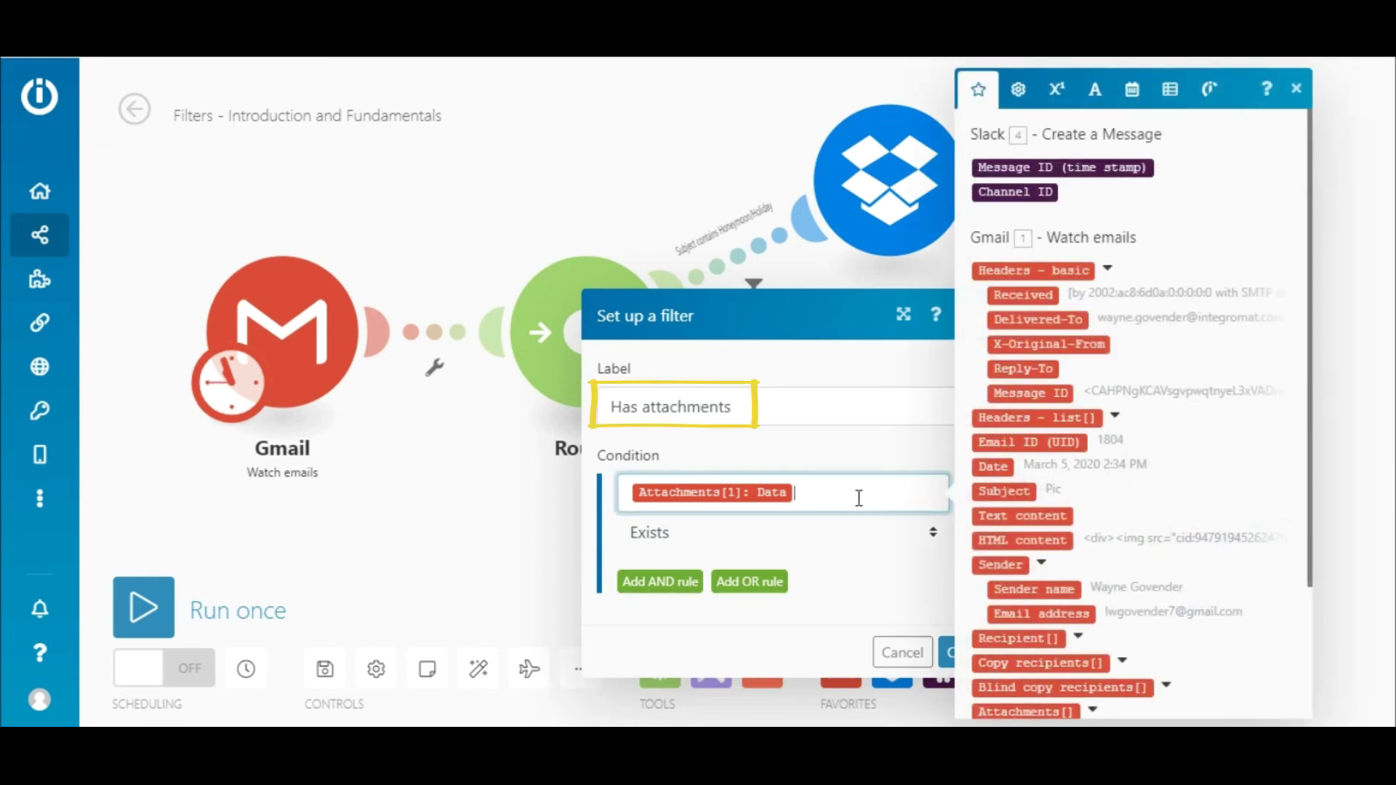
scroll(1306, 524, down, 3)
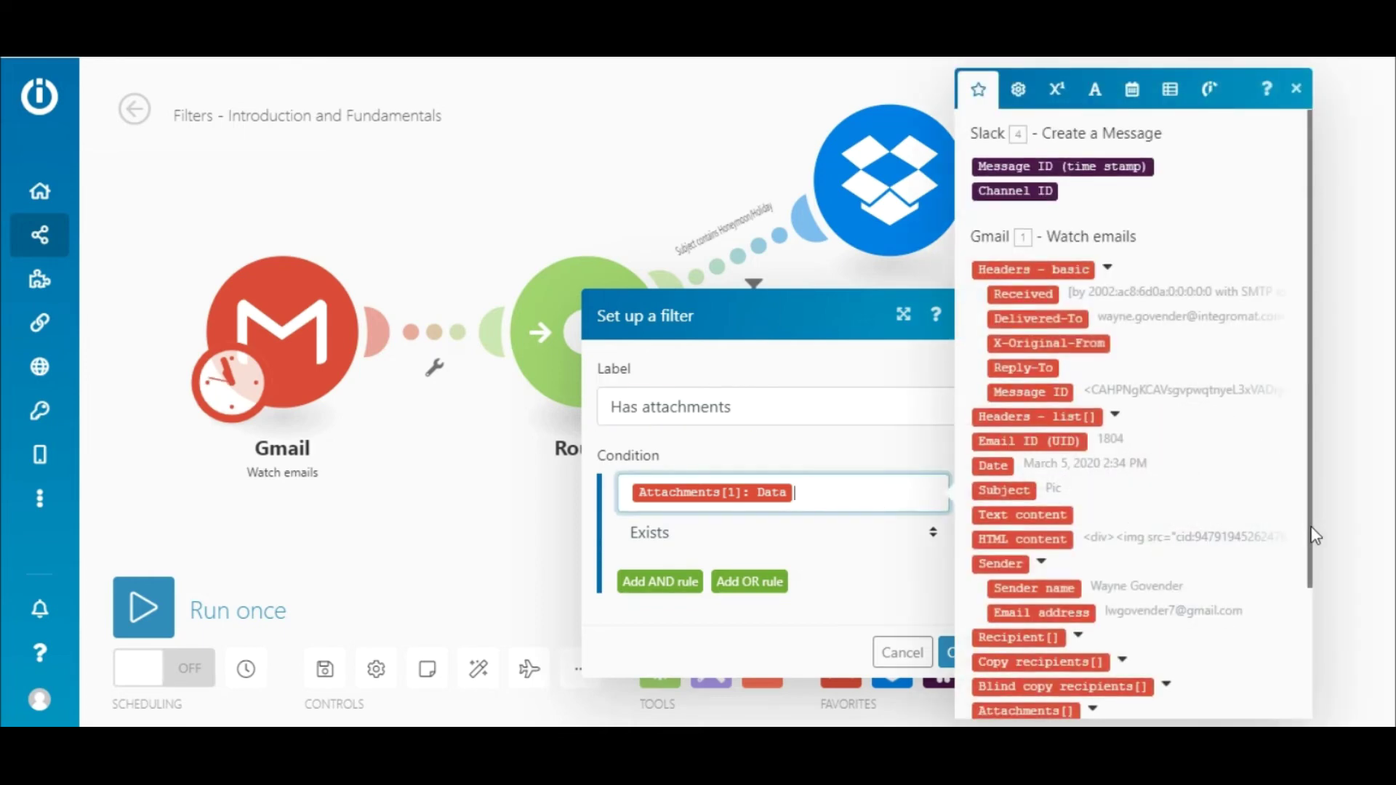
click(1093, 542)
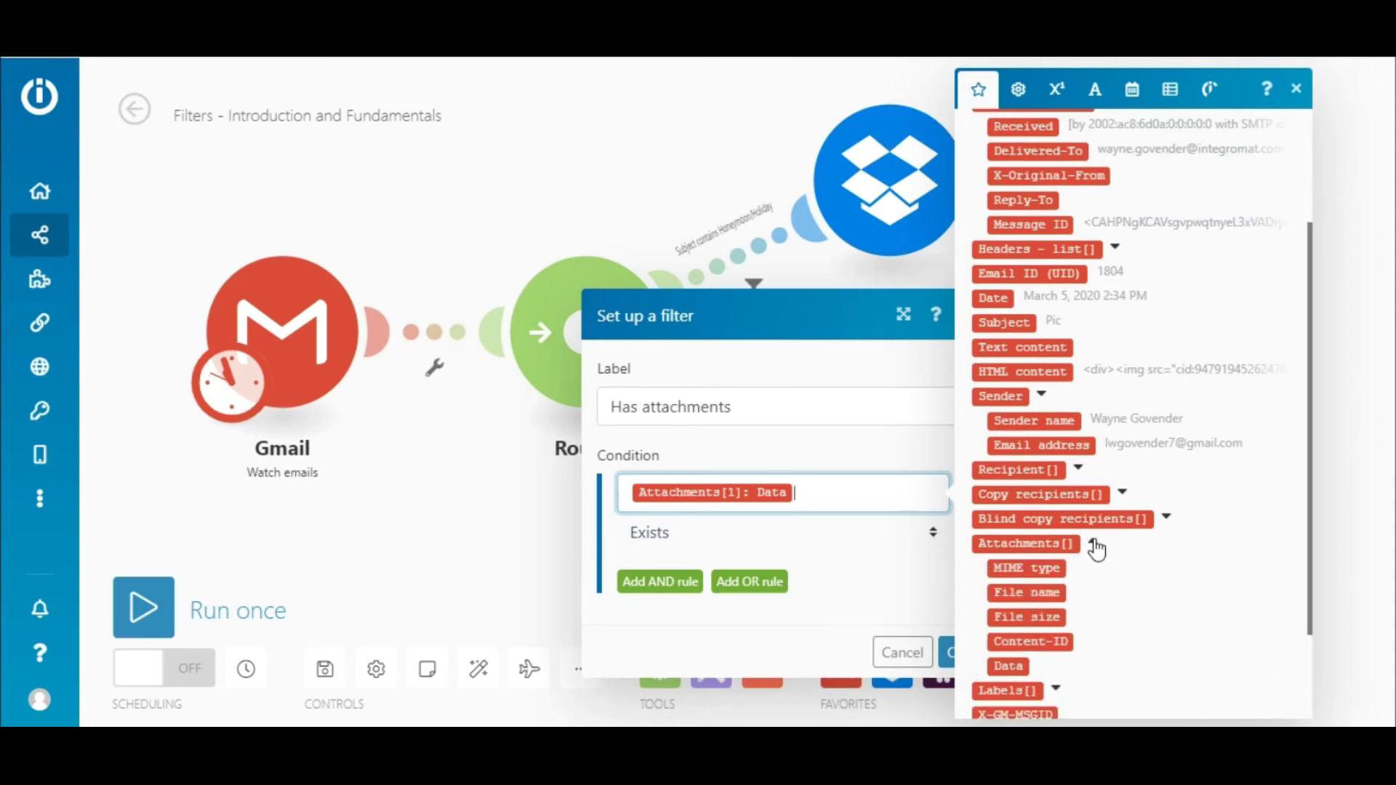
click(920, 538)
click(915, 536)
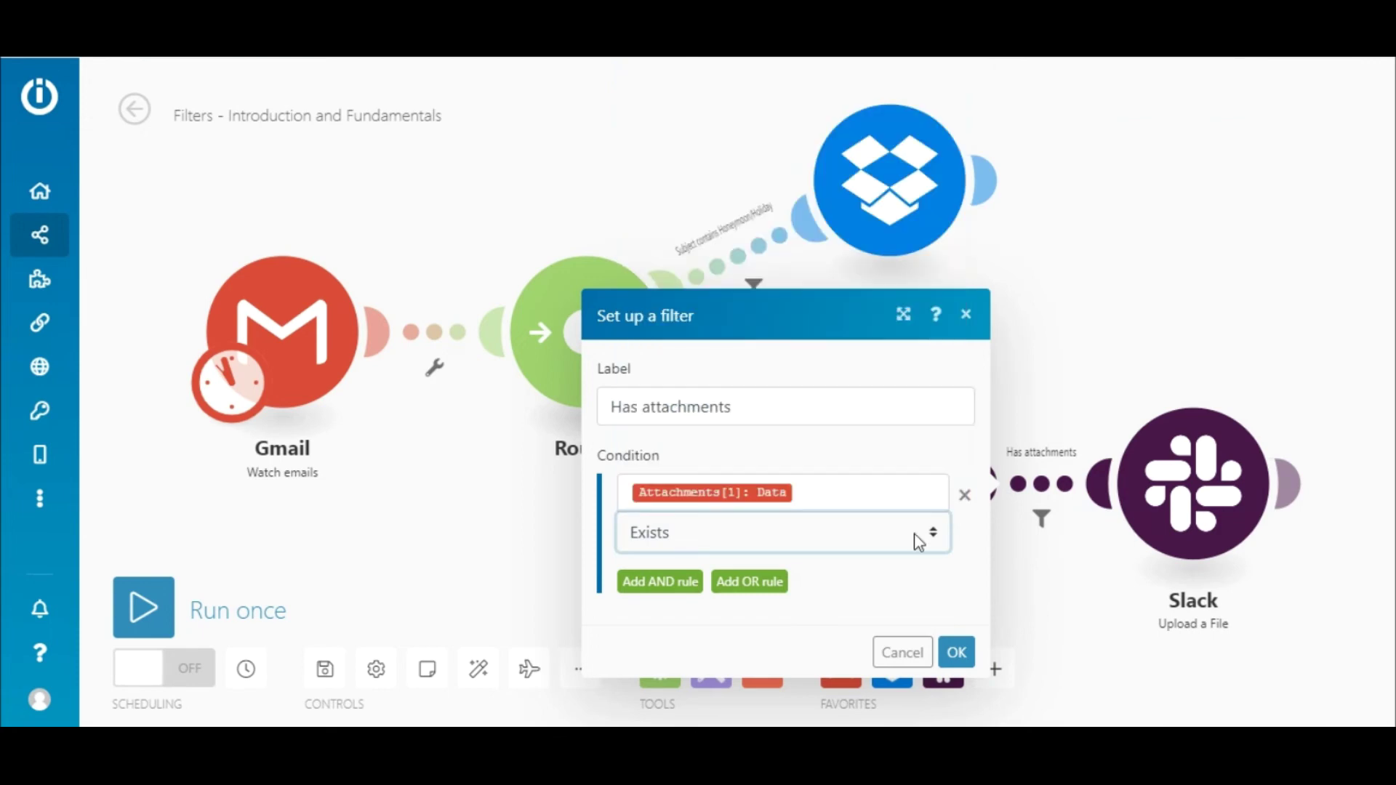
Confirm the Has attachments filter, keep the Once schedule, and save the scenario.
click(958, 656)
click(231, 380)
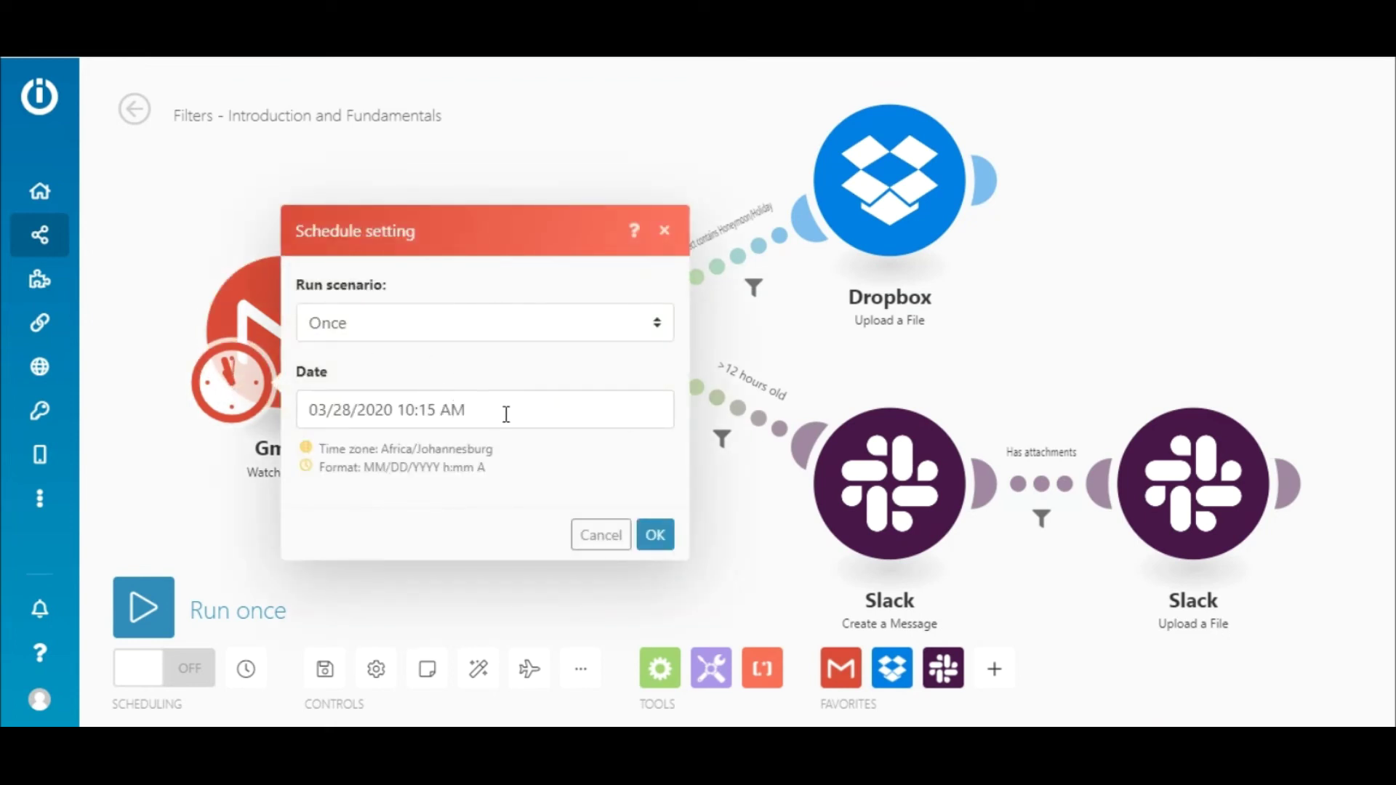
click(655, 536)
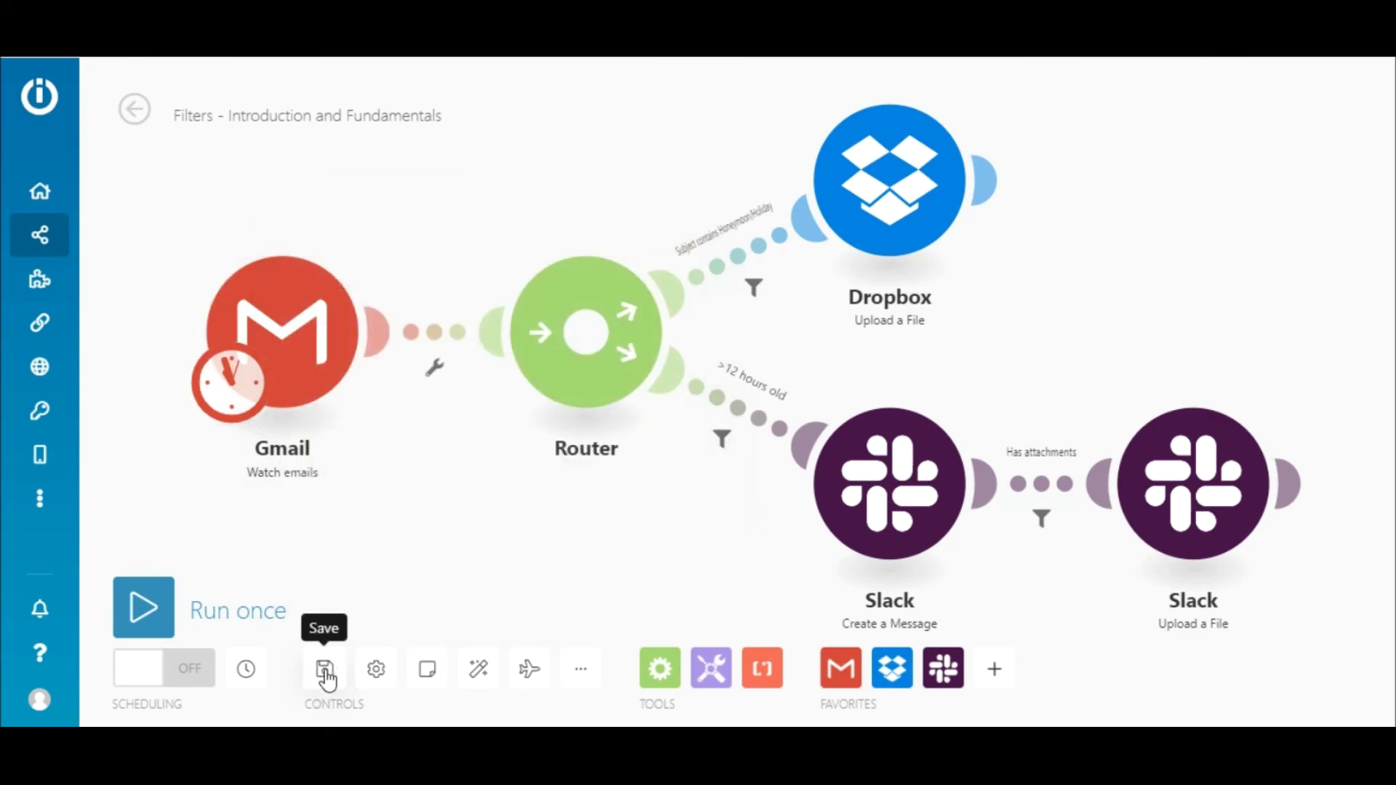
click(325, 668)
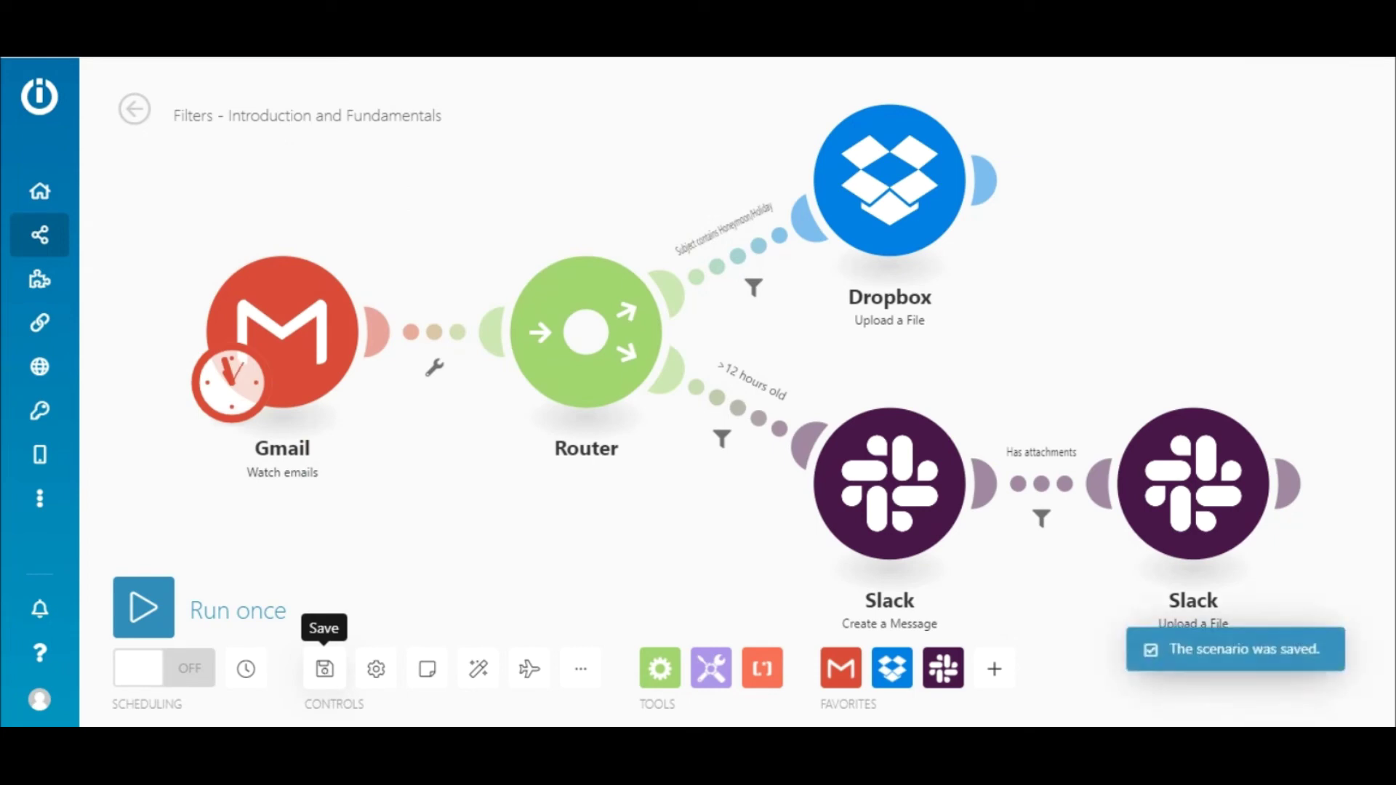
Set the Gmail trigger to start from the Honeymoon email and run the scenario once.
right_click(310, 343)
click(357, 423)
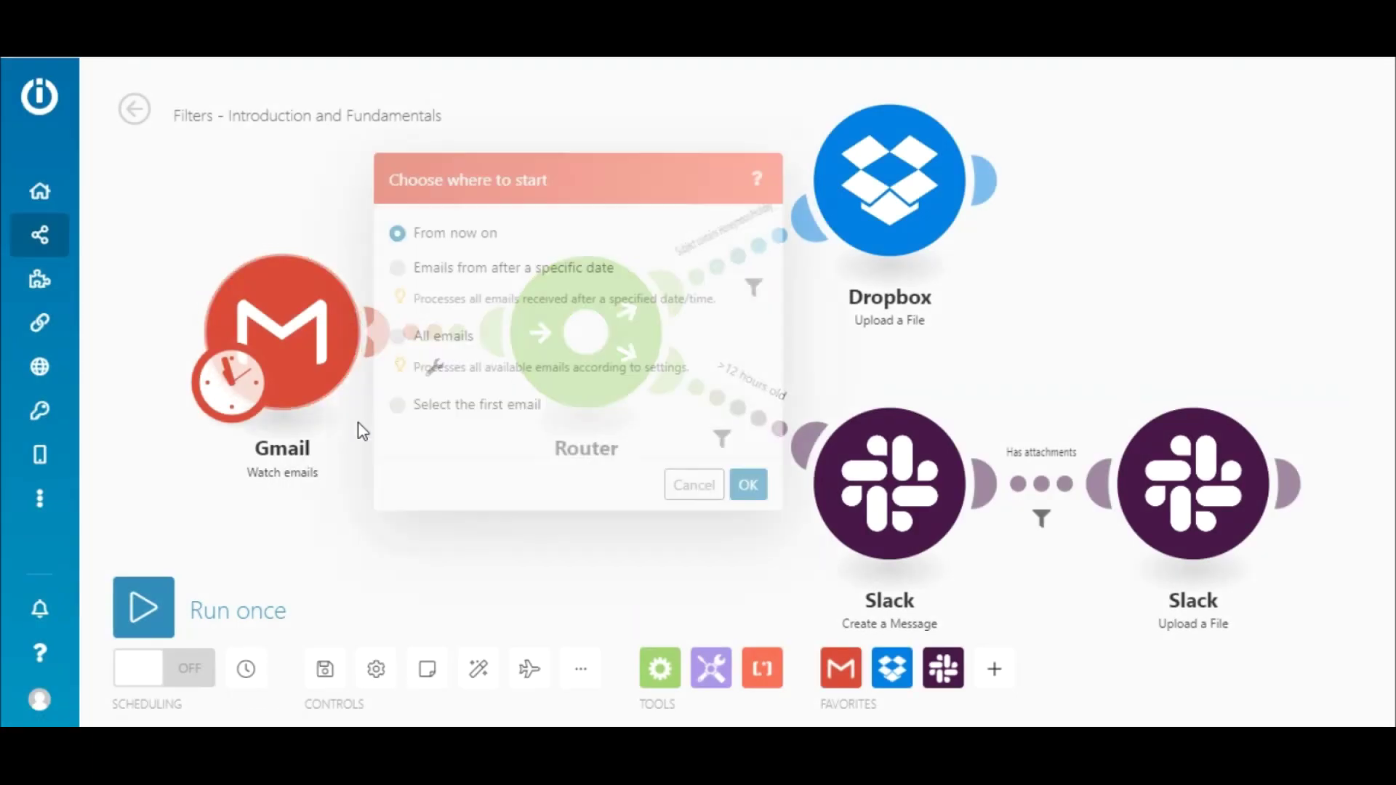
click(398, 406)
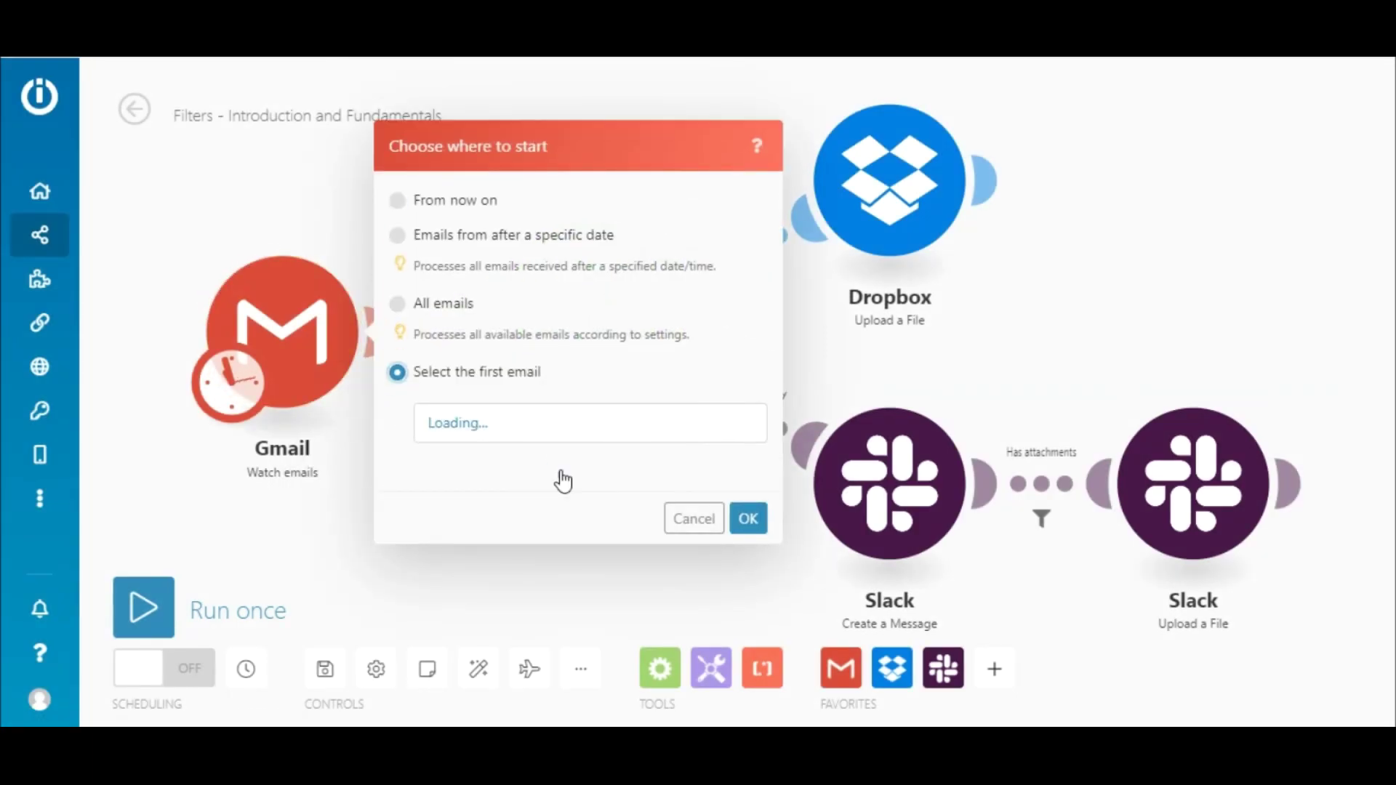
click(561, 392)
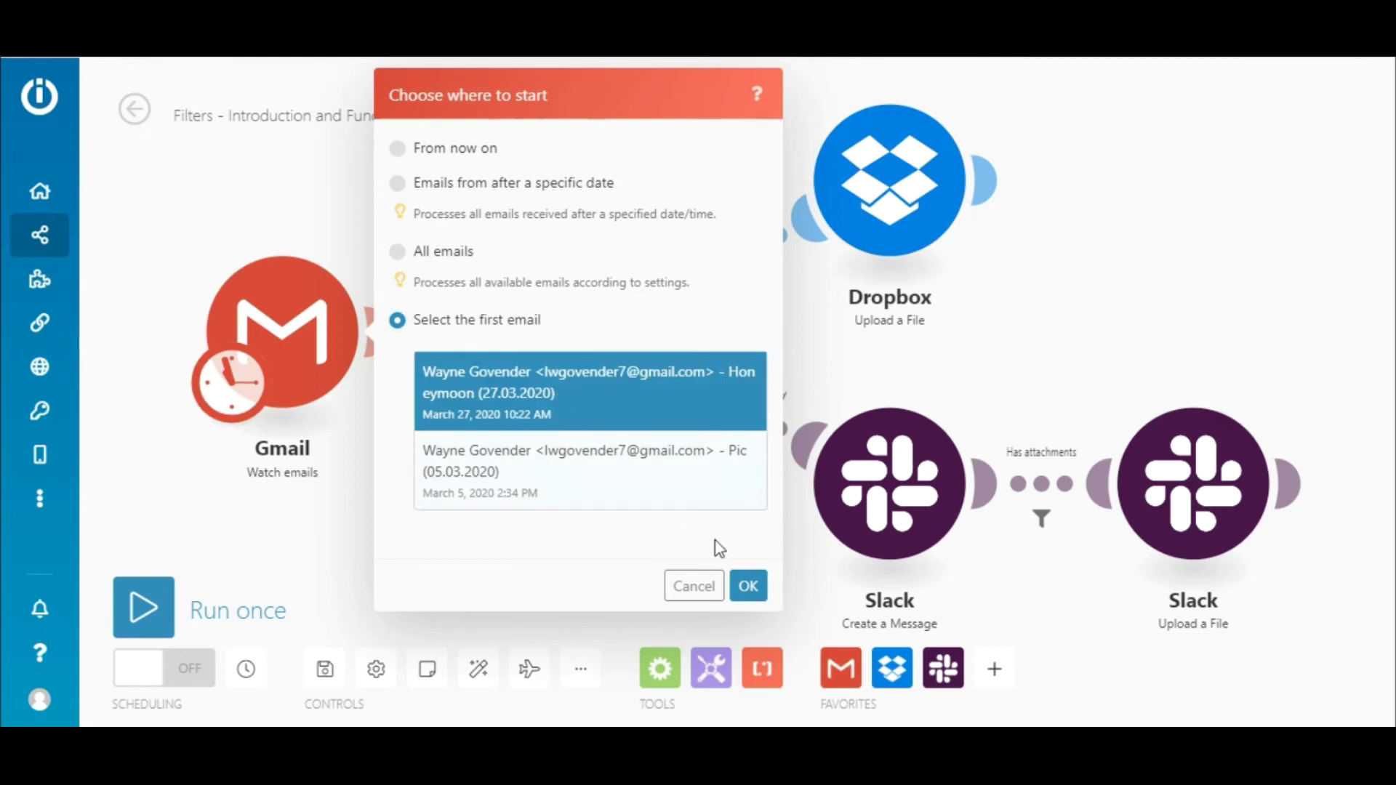
click(749, 586)
click(154, 604)
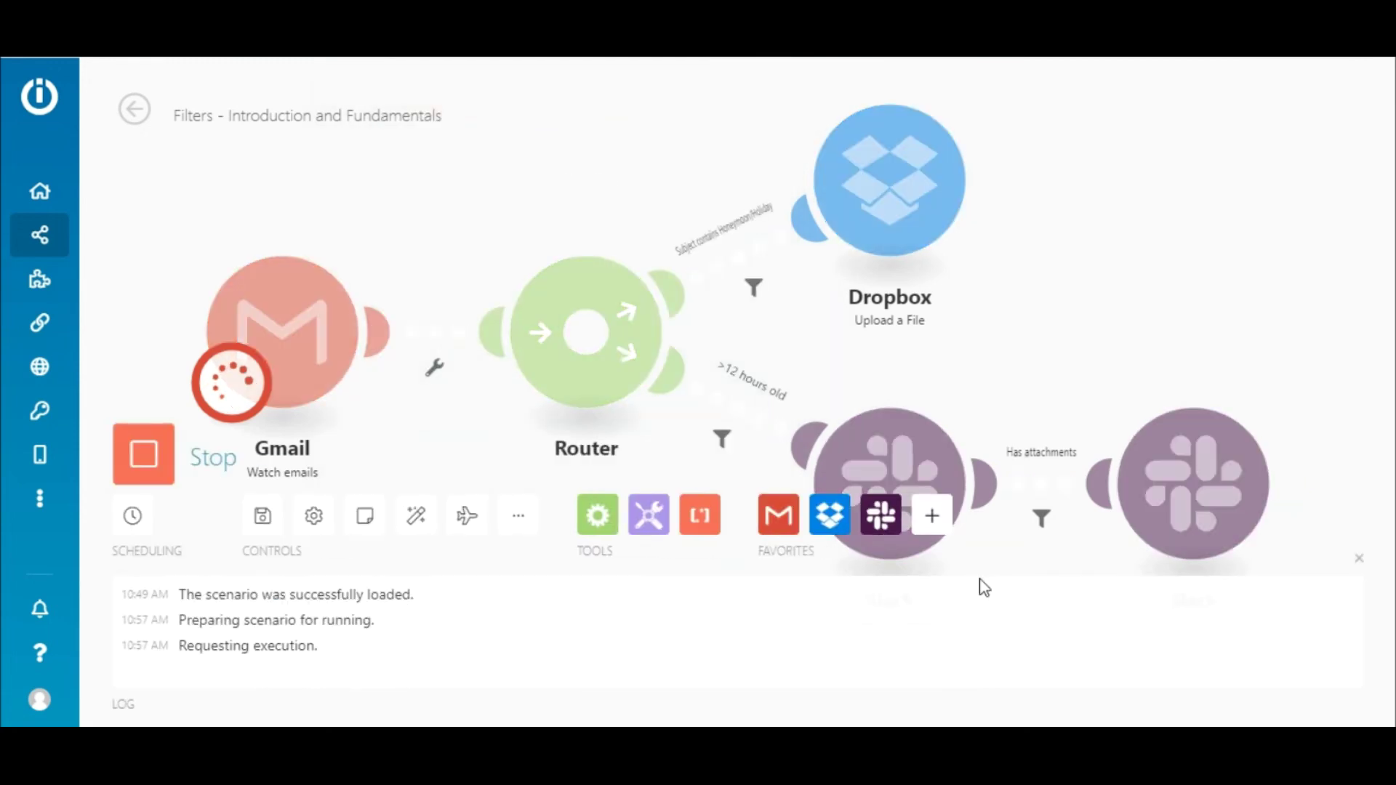
click(1360, 560)
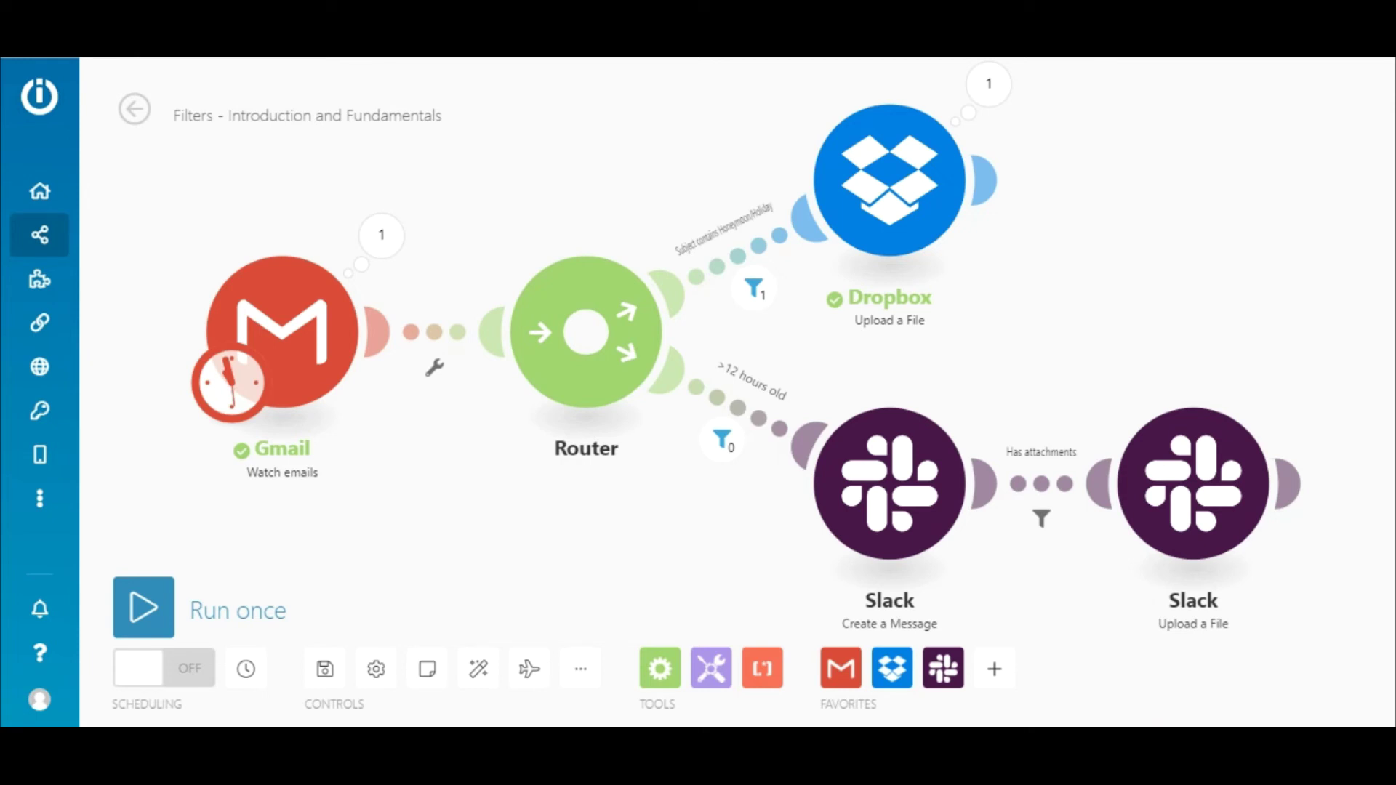
click(753, 287)
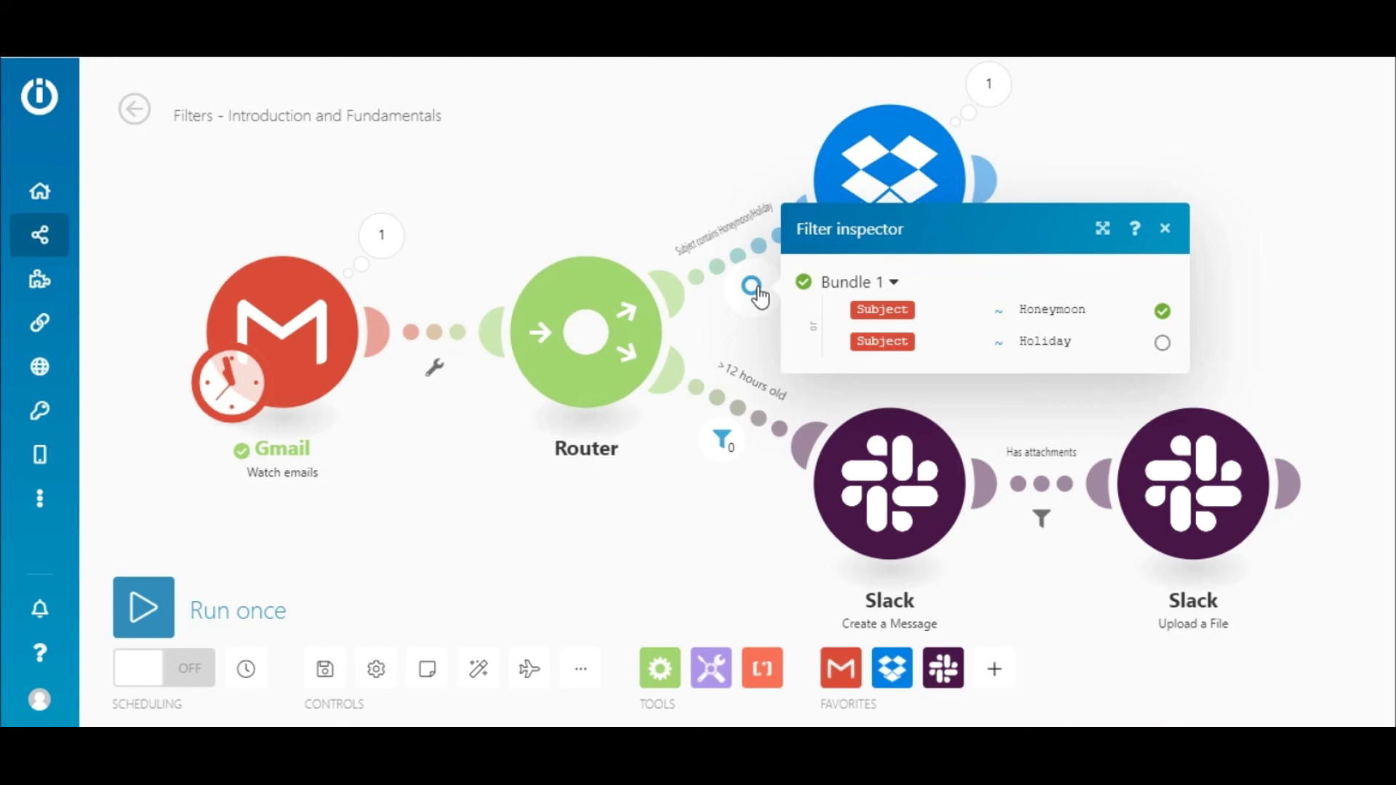
click(983, 87)
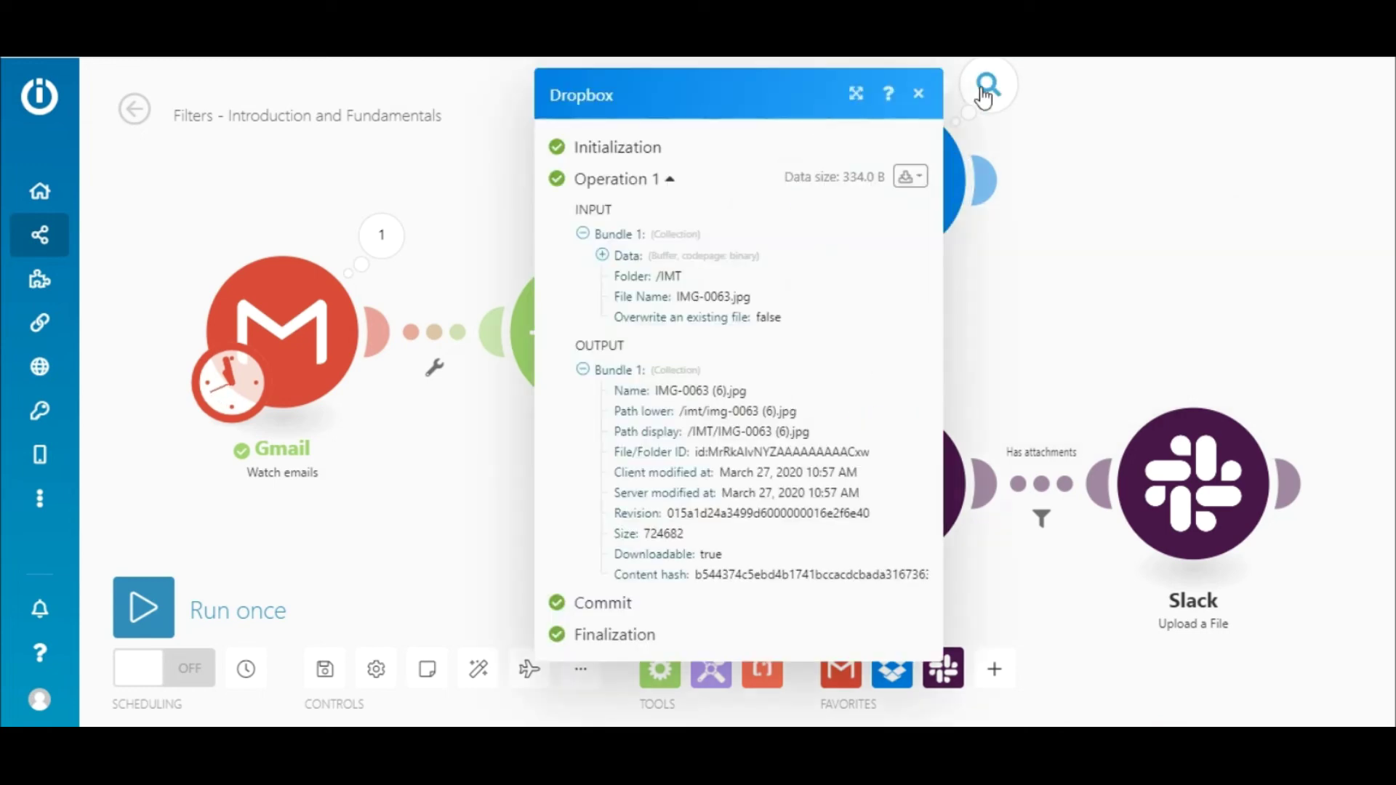
click(983, 91)
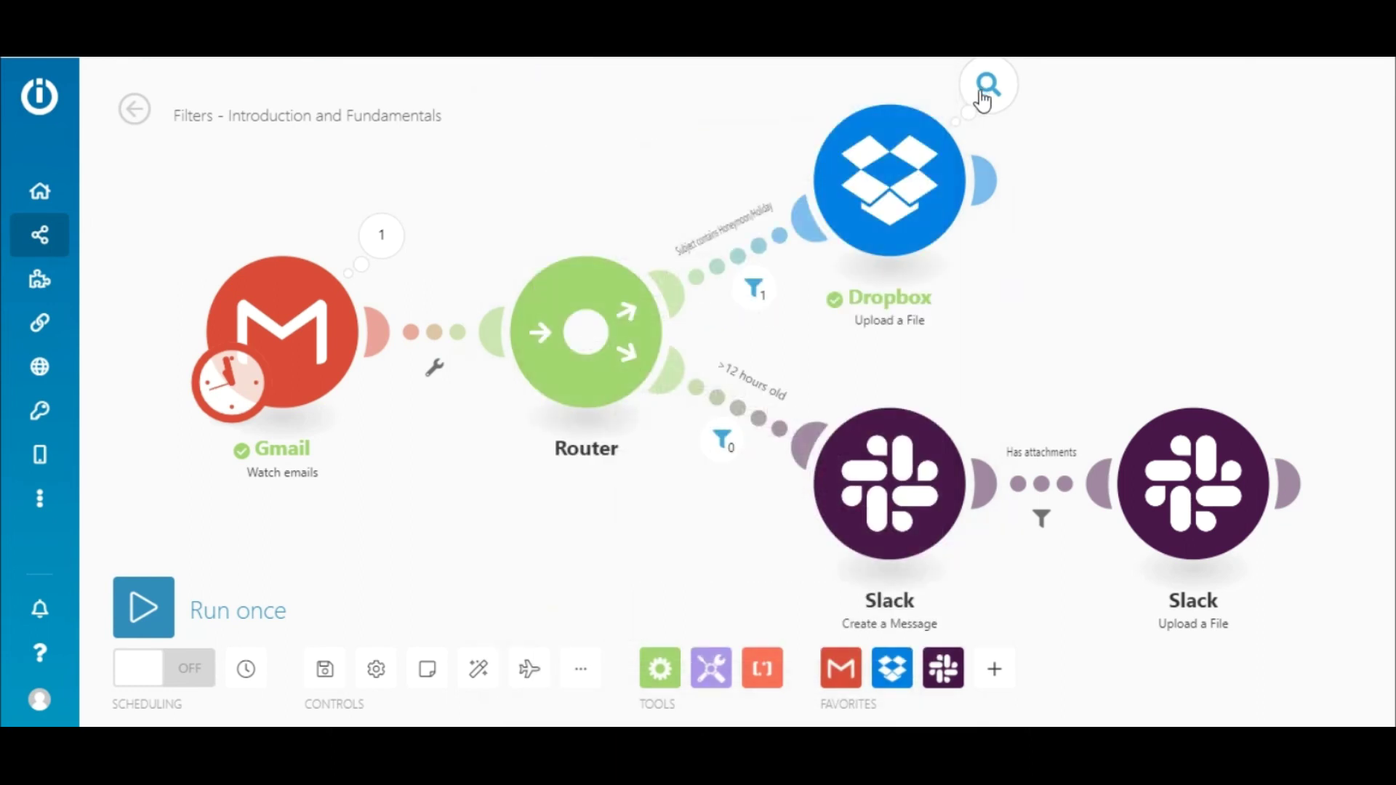
click(728, 457)
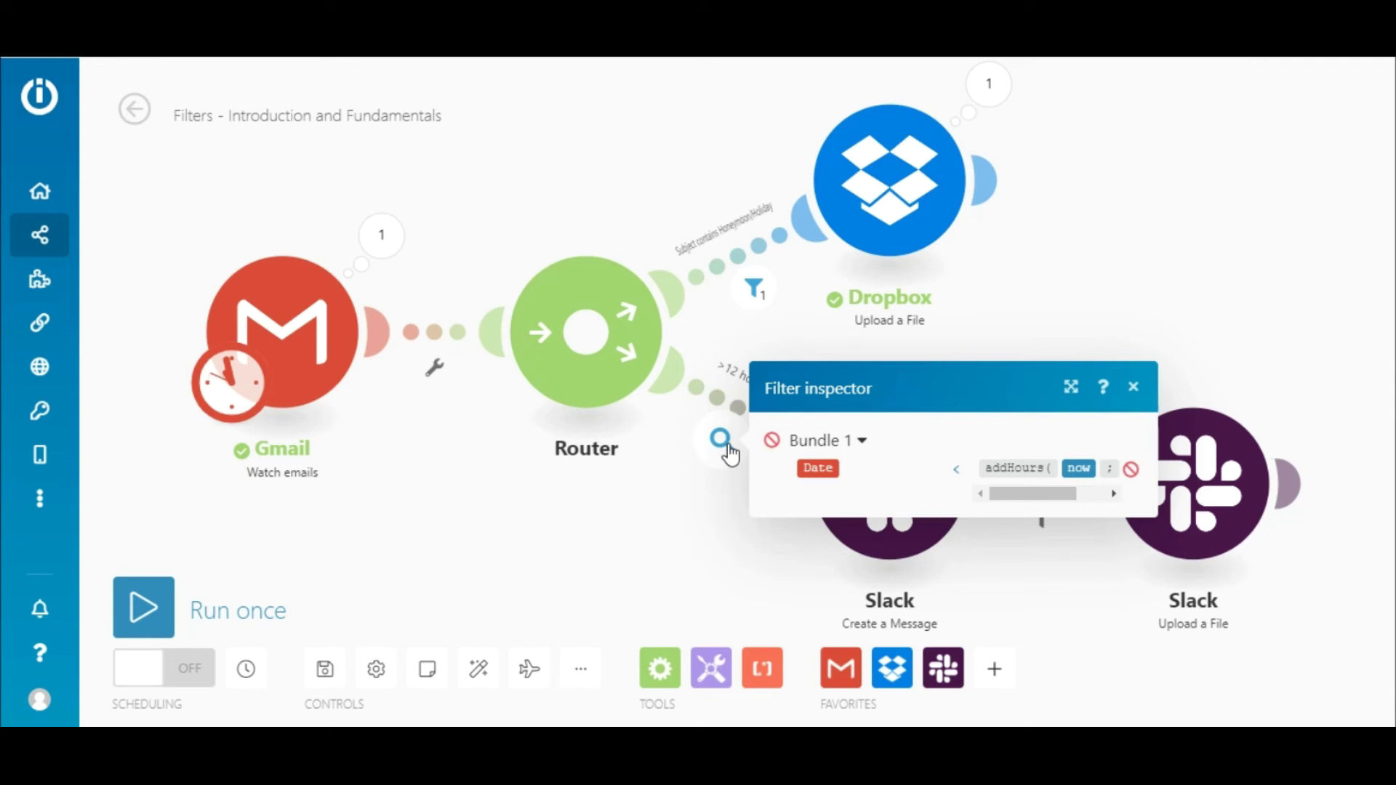
click(728, 447)
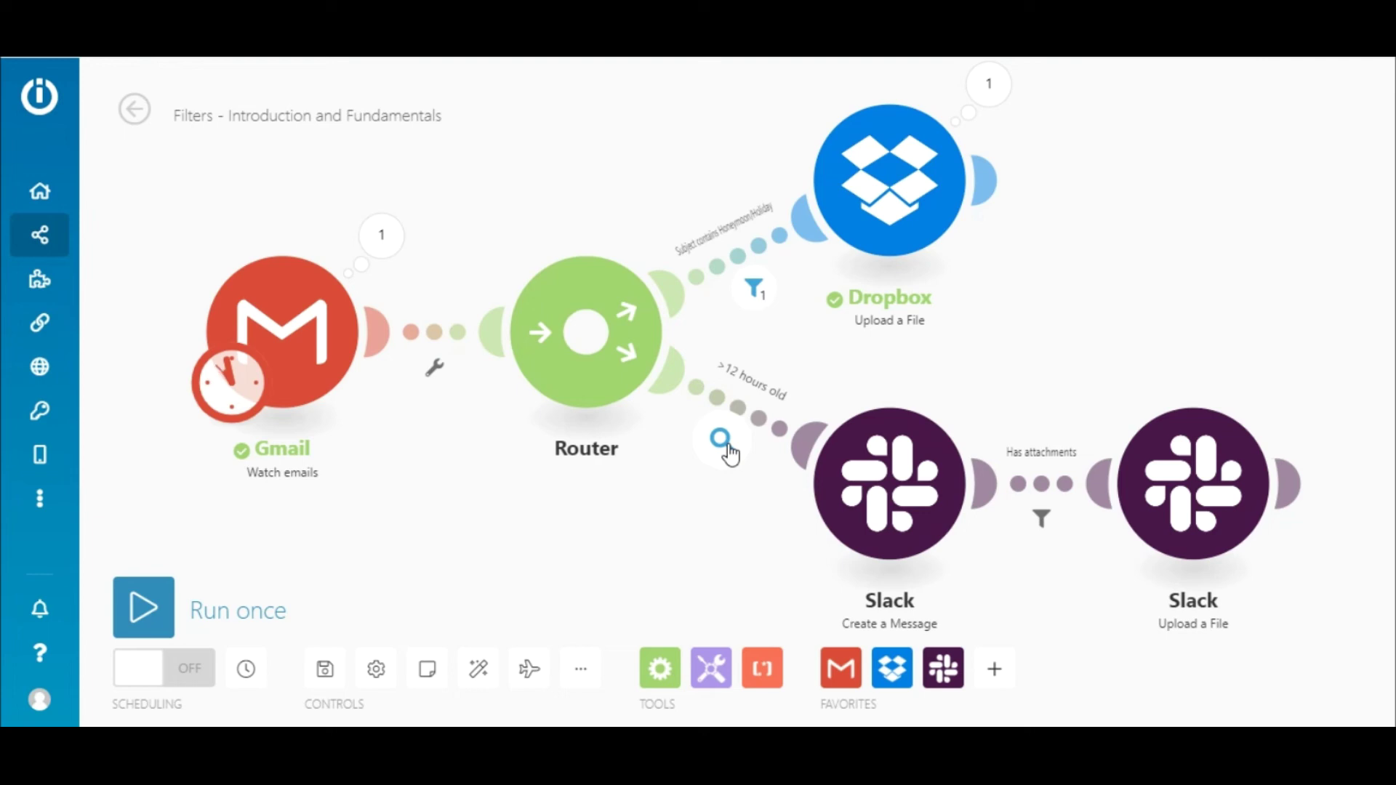
Set the Gmail trigger to start from the Pic email and run the scenario once.
right_click(294, 325)
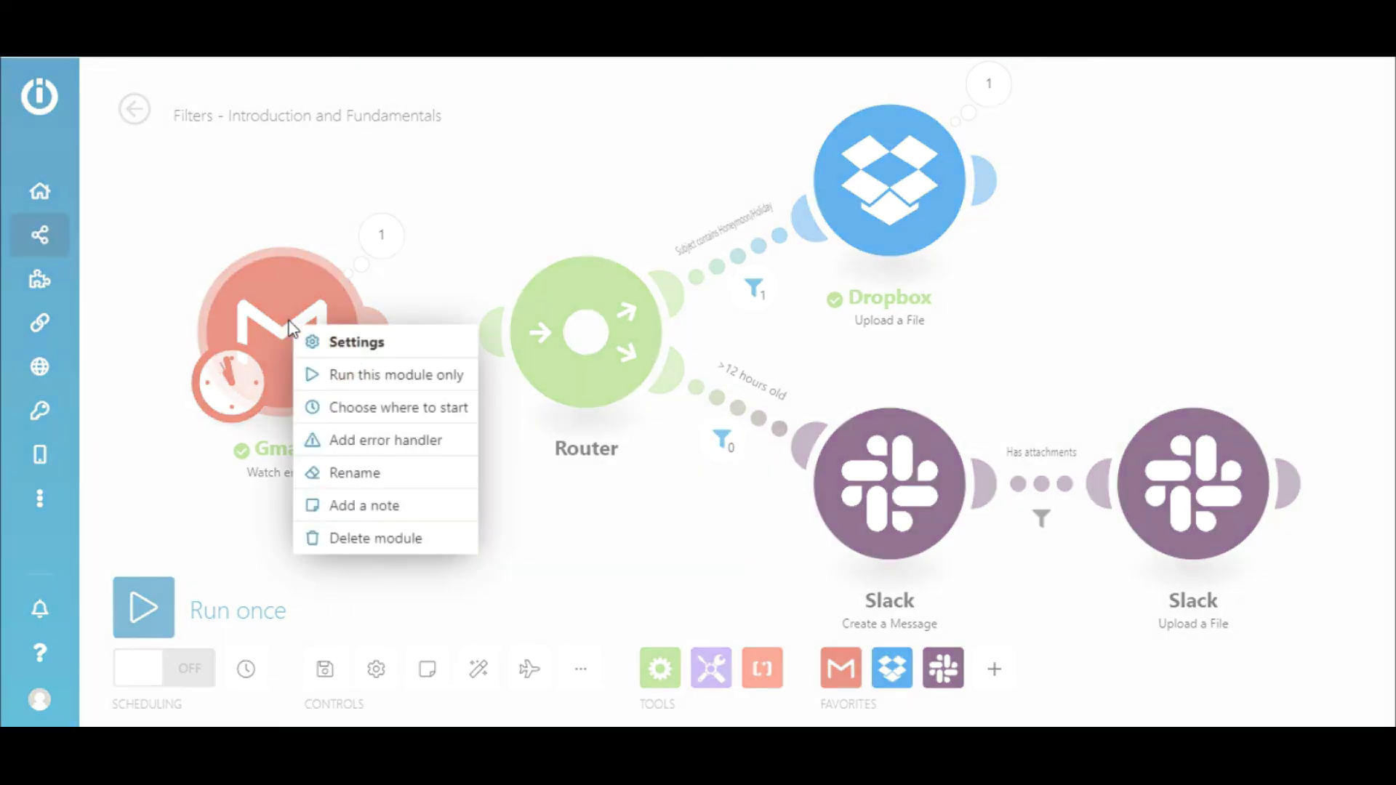
click(337, 408)
click(400, 410)
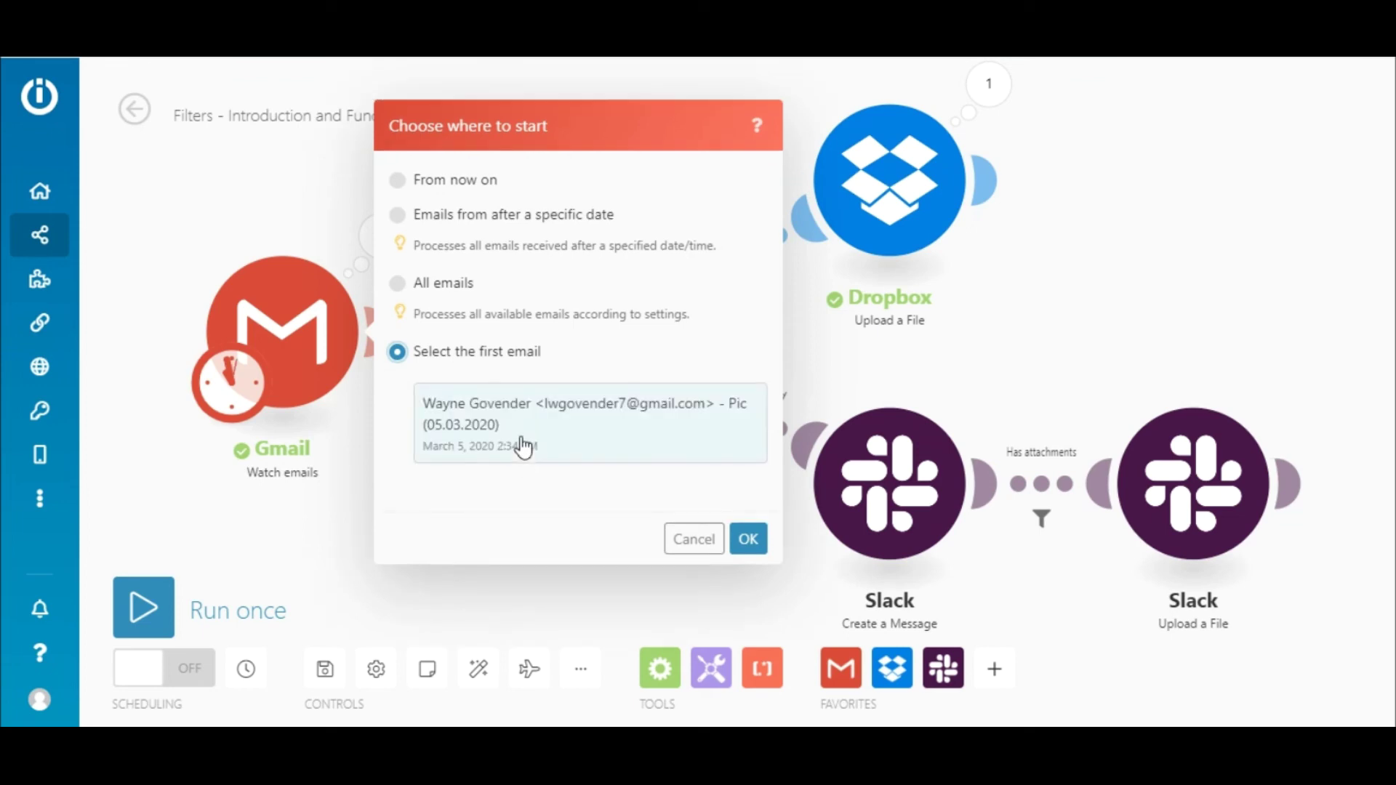
click(522, 447)
click(748, 539)
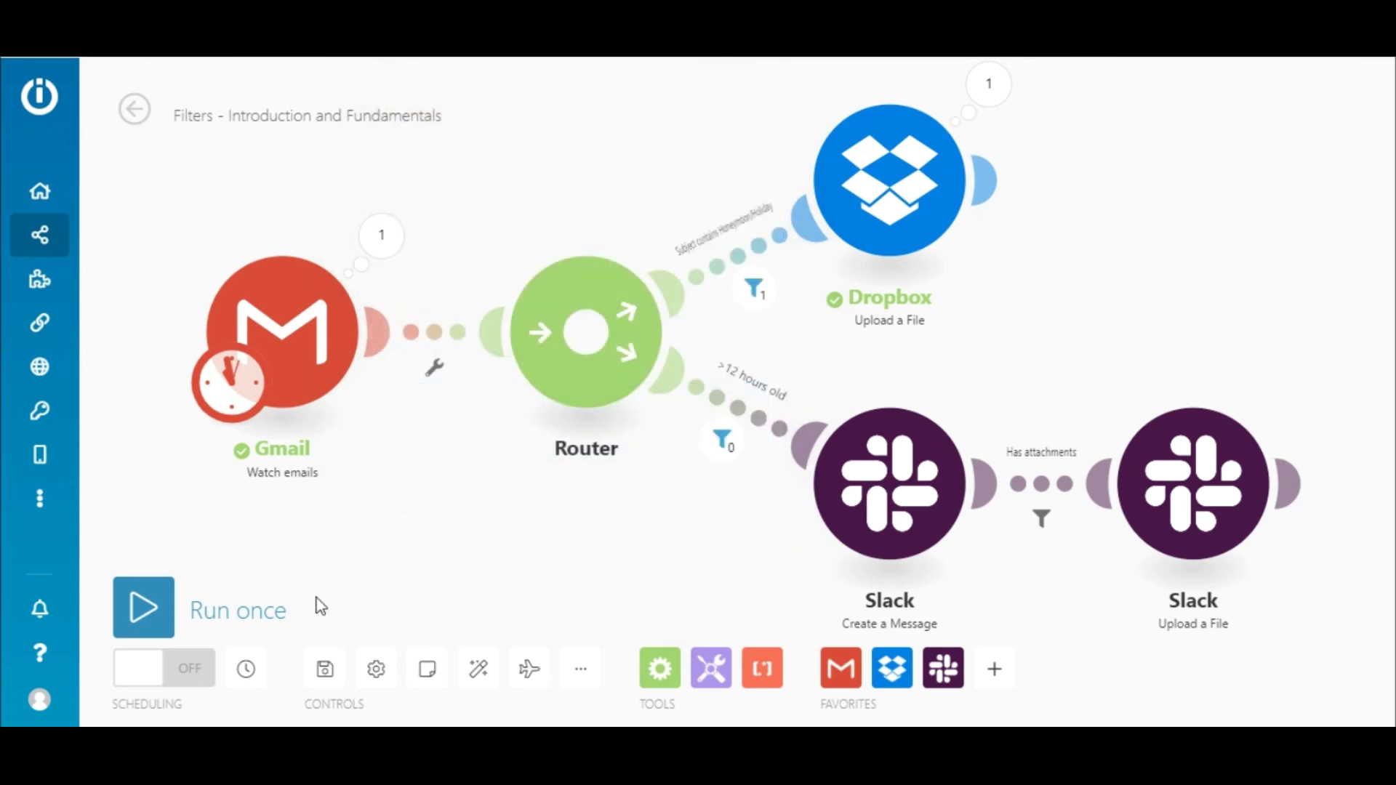
click(128, 608)
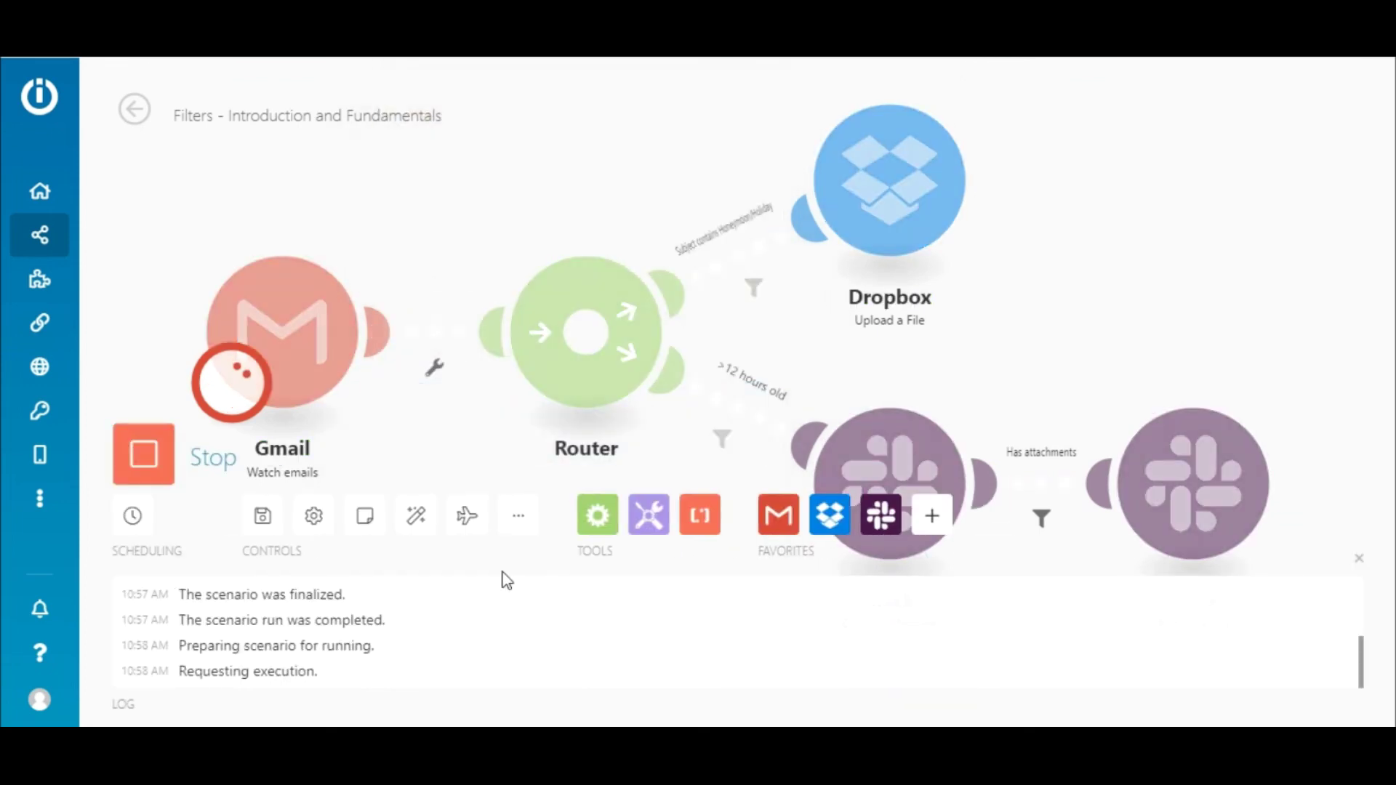
click(1360, 561)
Inspect the Dropbox, date and Has attachments filter results plus the Slack message and upload details.
click(757, 292)
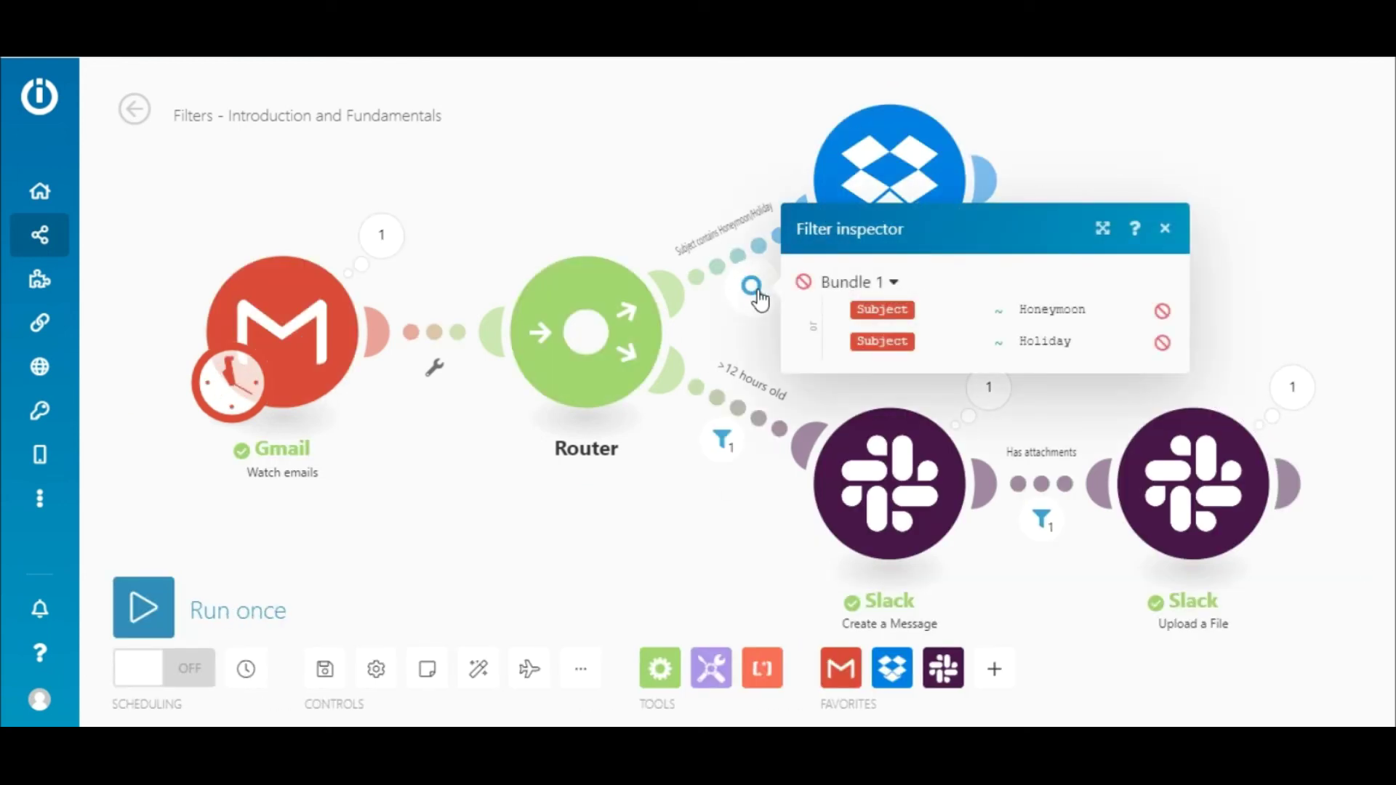
click(758, 295)
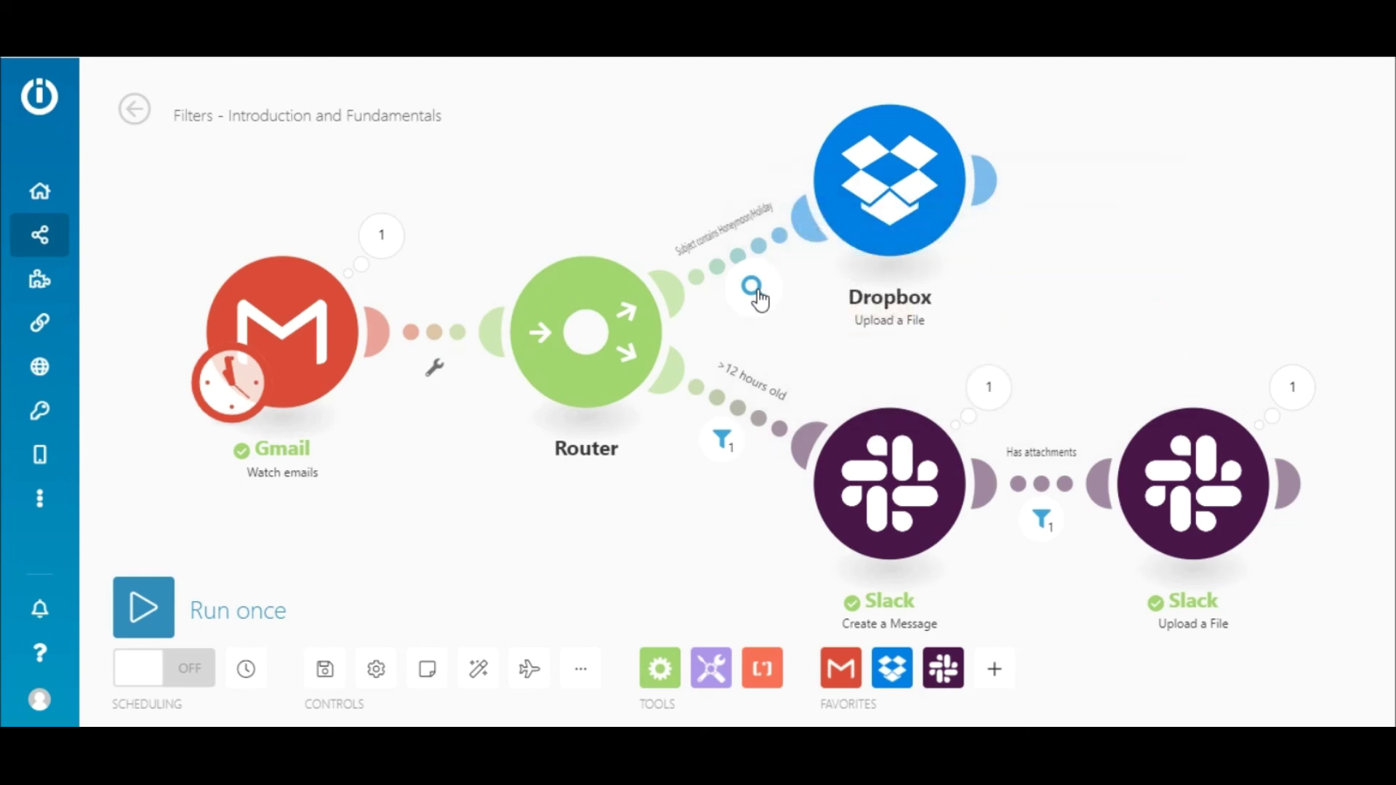
click(724, 442)
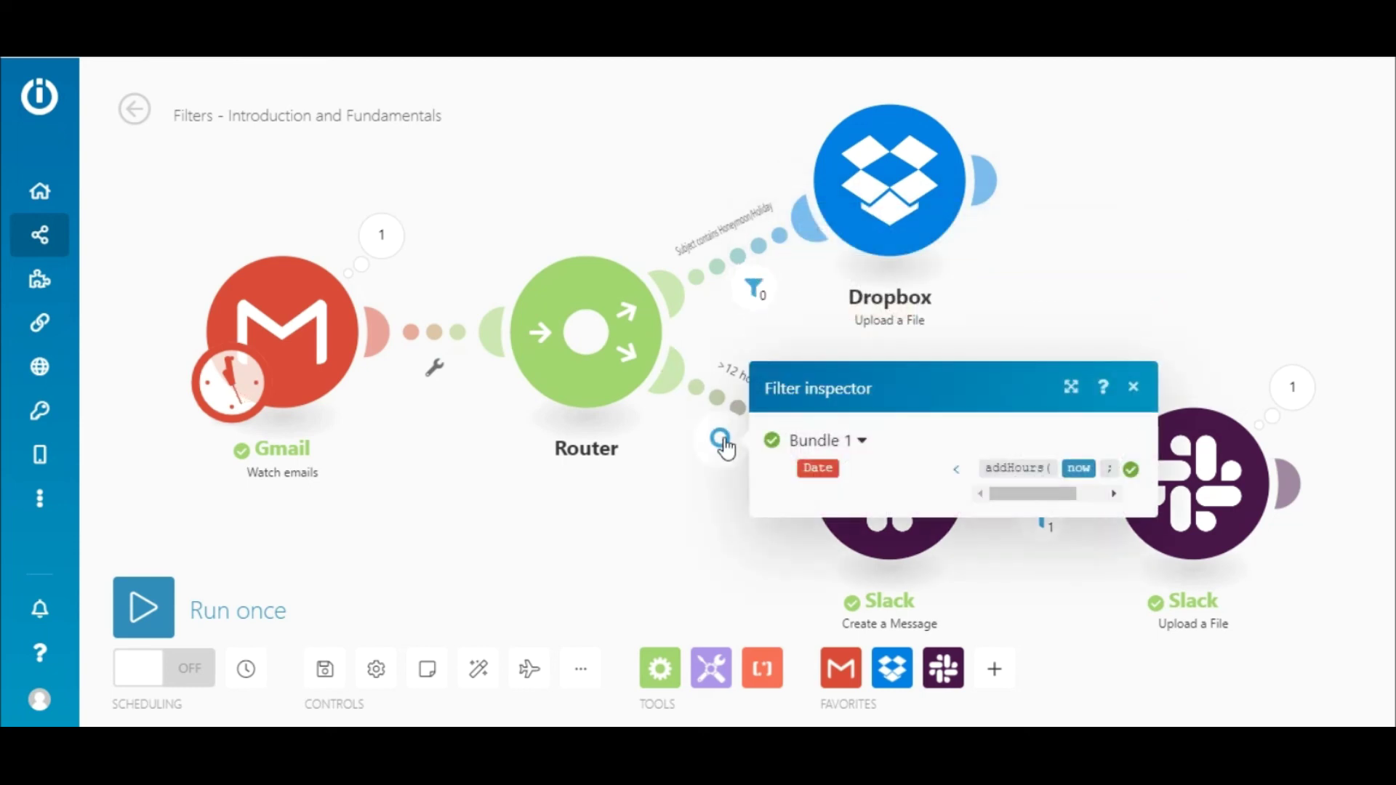
click(723, 444)
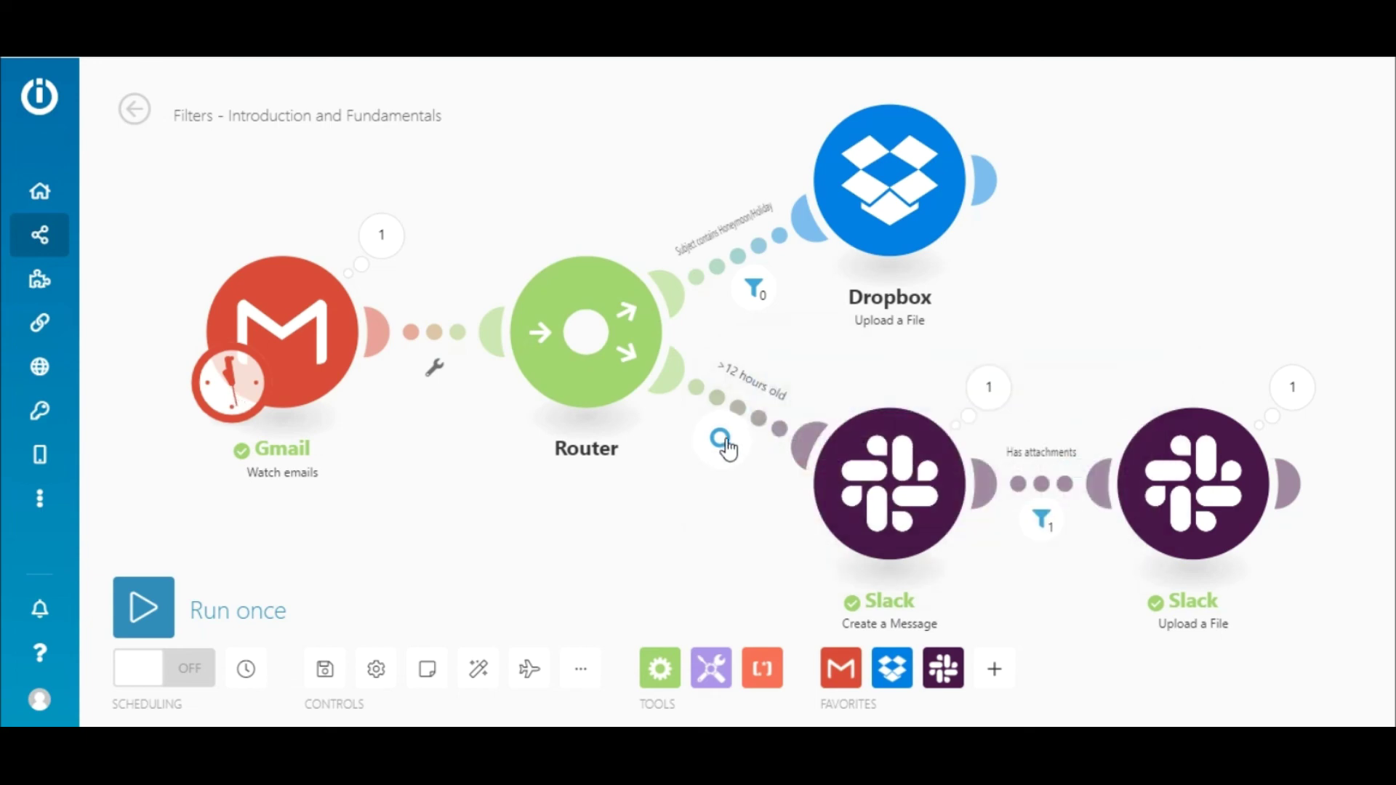
click(1008, 391)
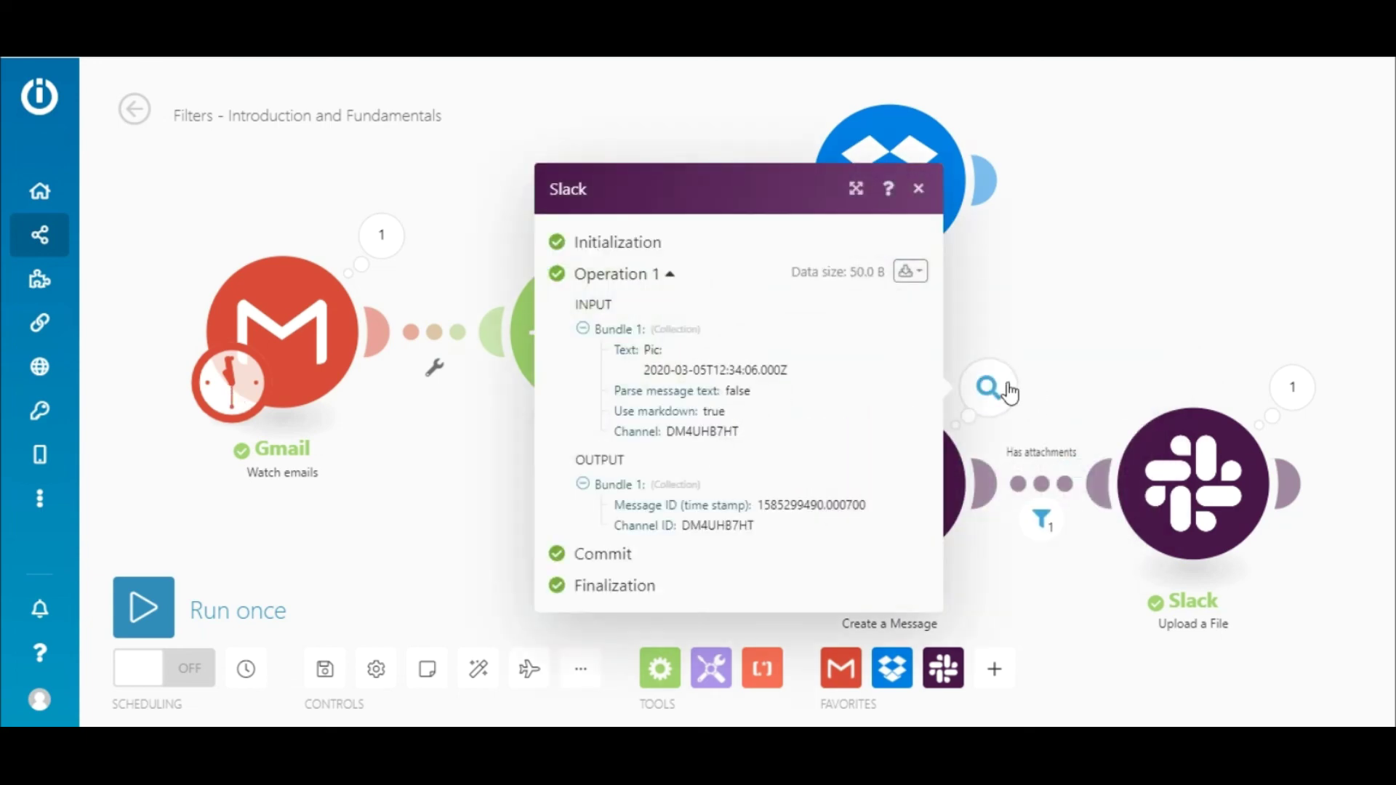
click(1064, 383)
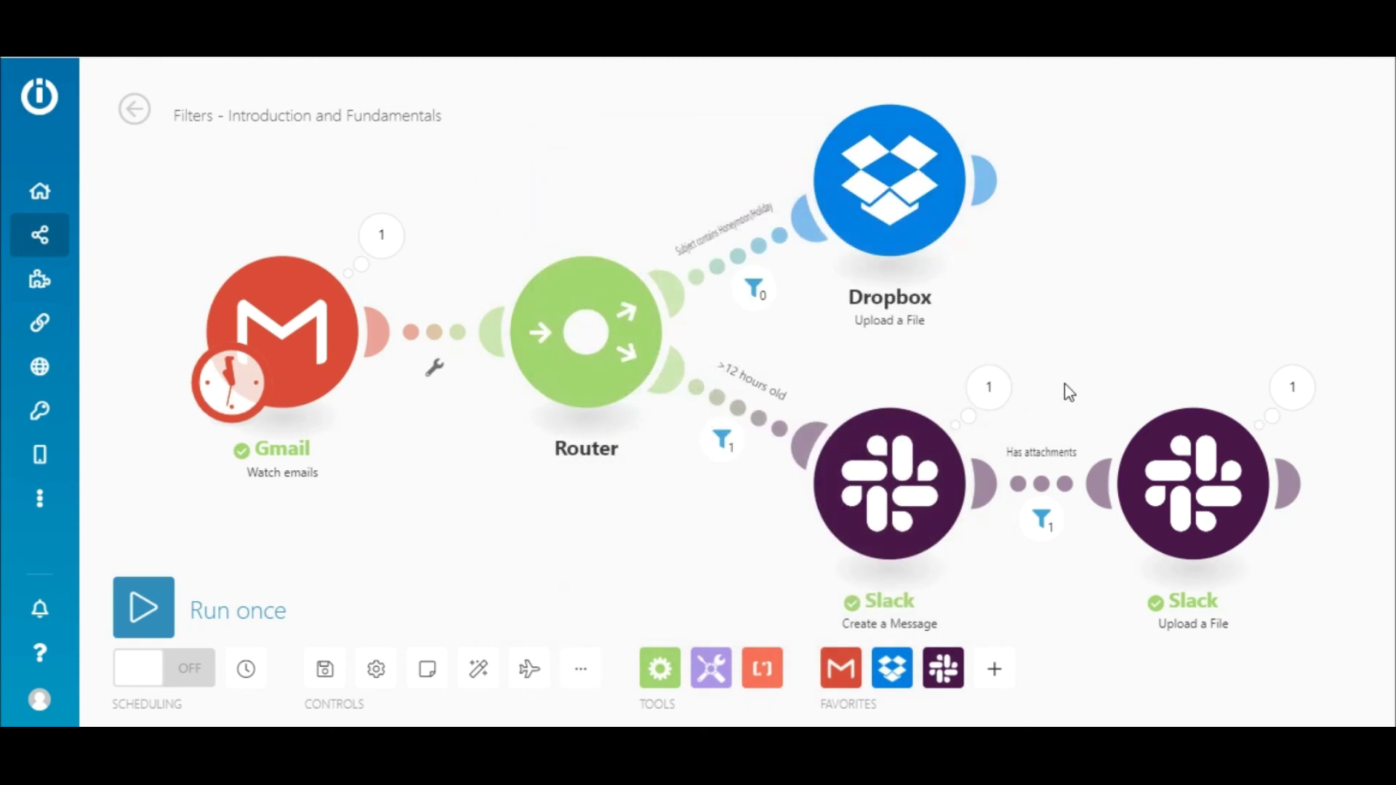
click(1041, 518)
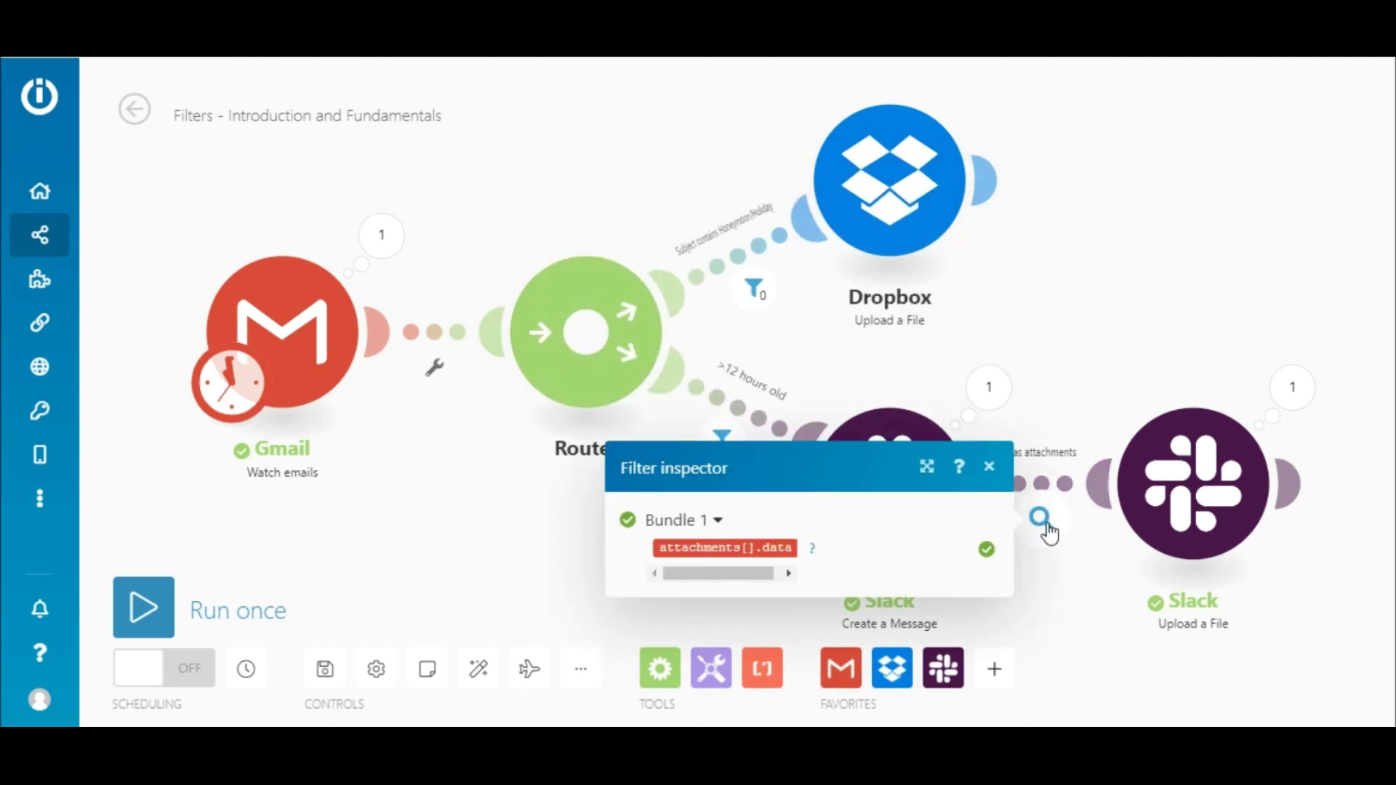
click(1045, 522)
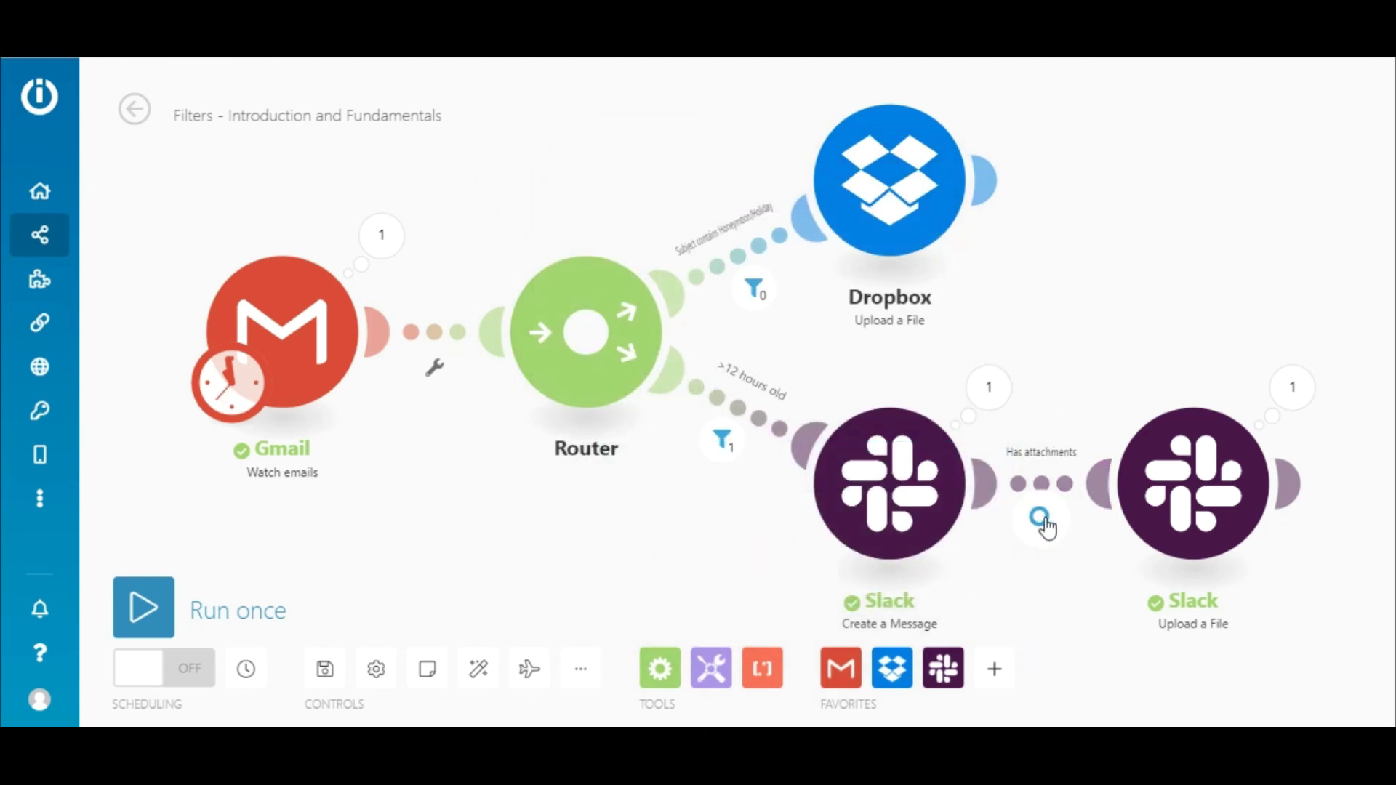
click(1294, 389)
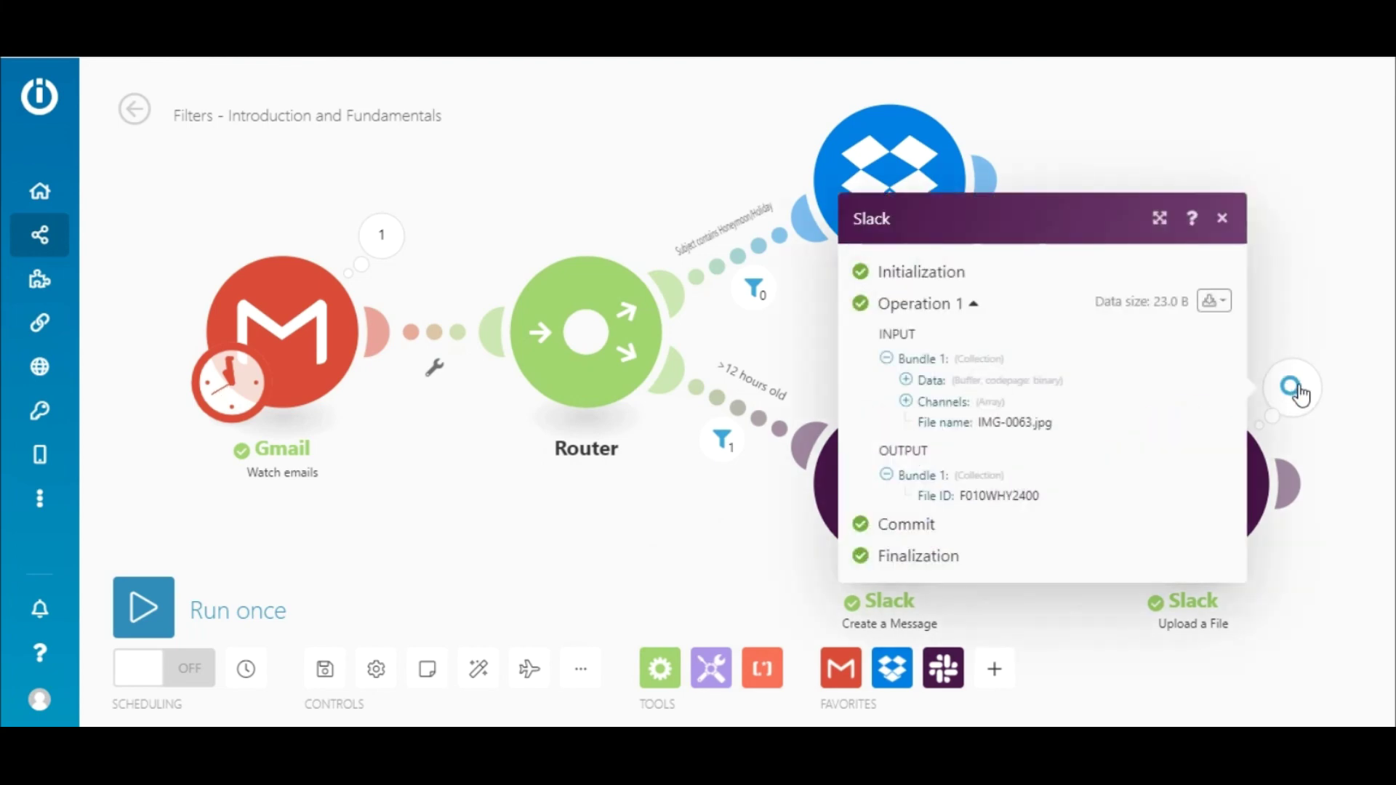
click(1300, 333)
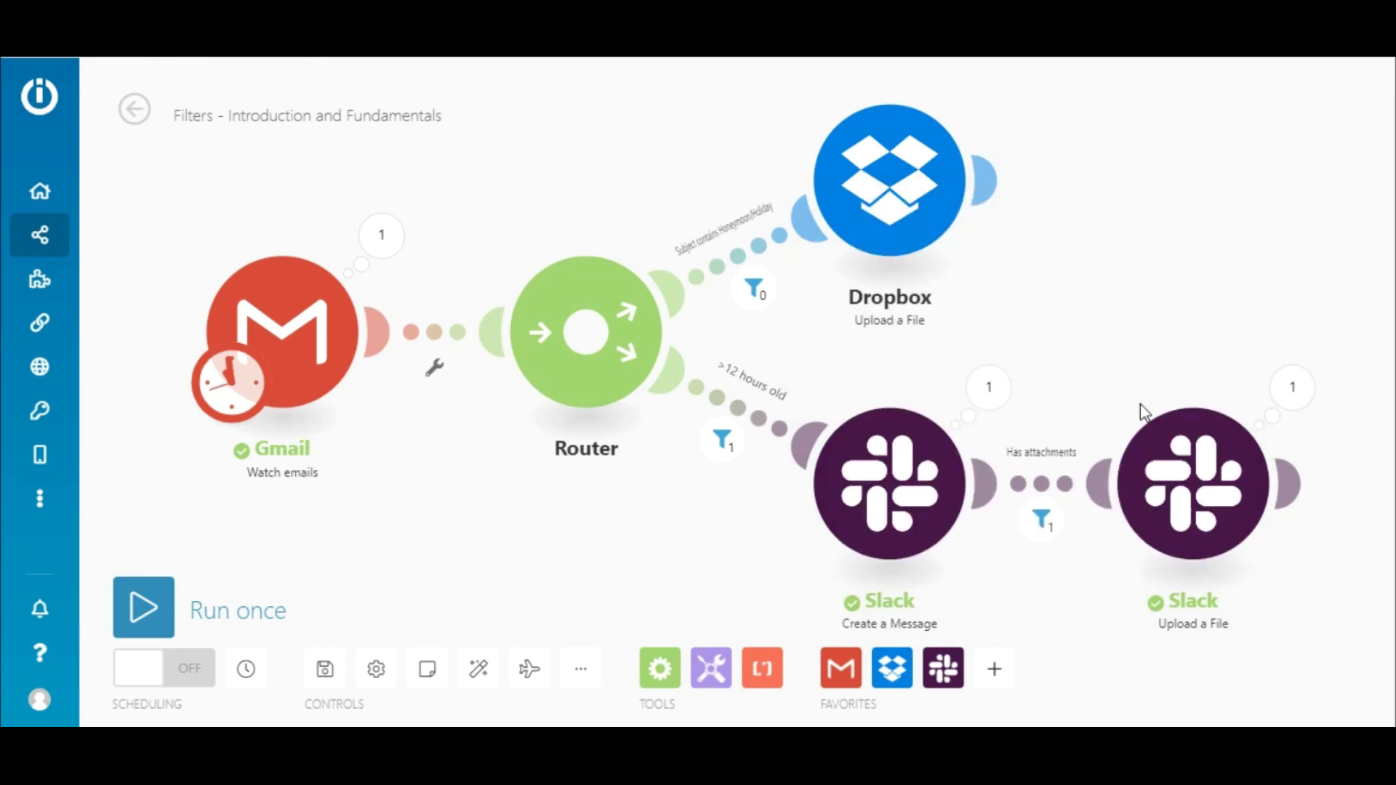
Unlink Slack Upload a File from the message step and connect it after the Dropbox upload.
right_click(1043, 484)
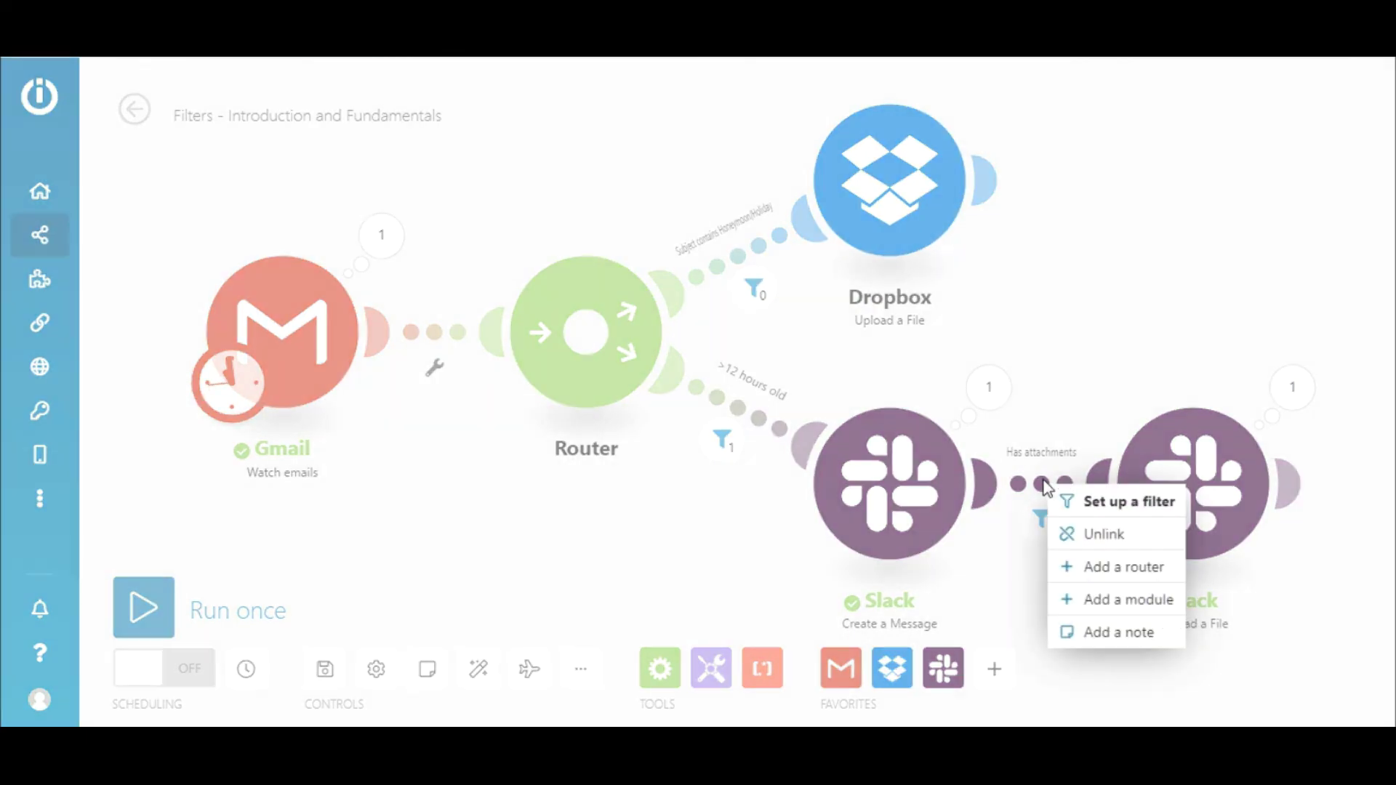
click(1097, 536)
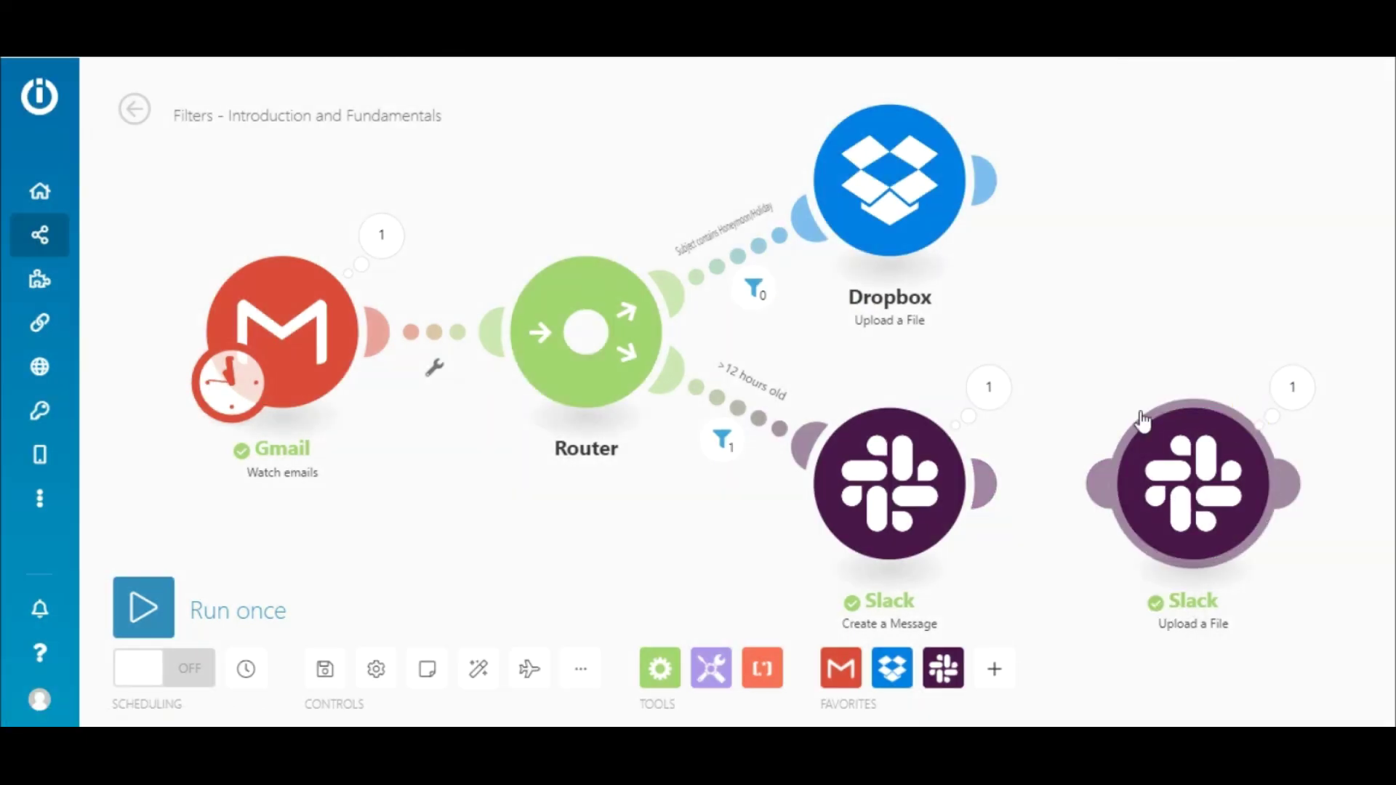
mouse_move(1142, 420)
mouse_down()
mouse_move(1080, 229)
mouse_move(1157, 200)
mouse_up()
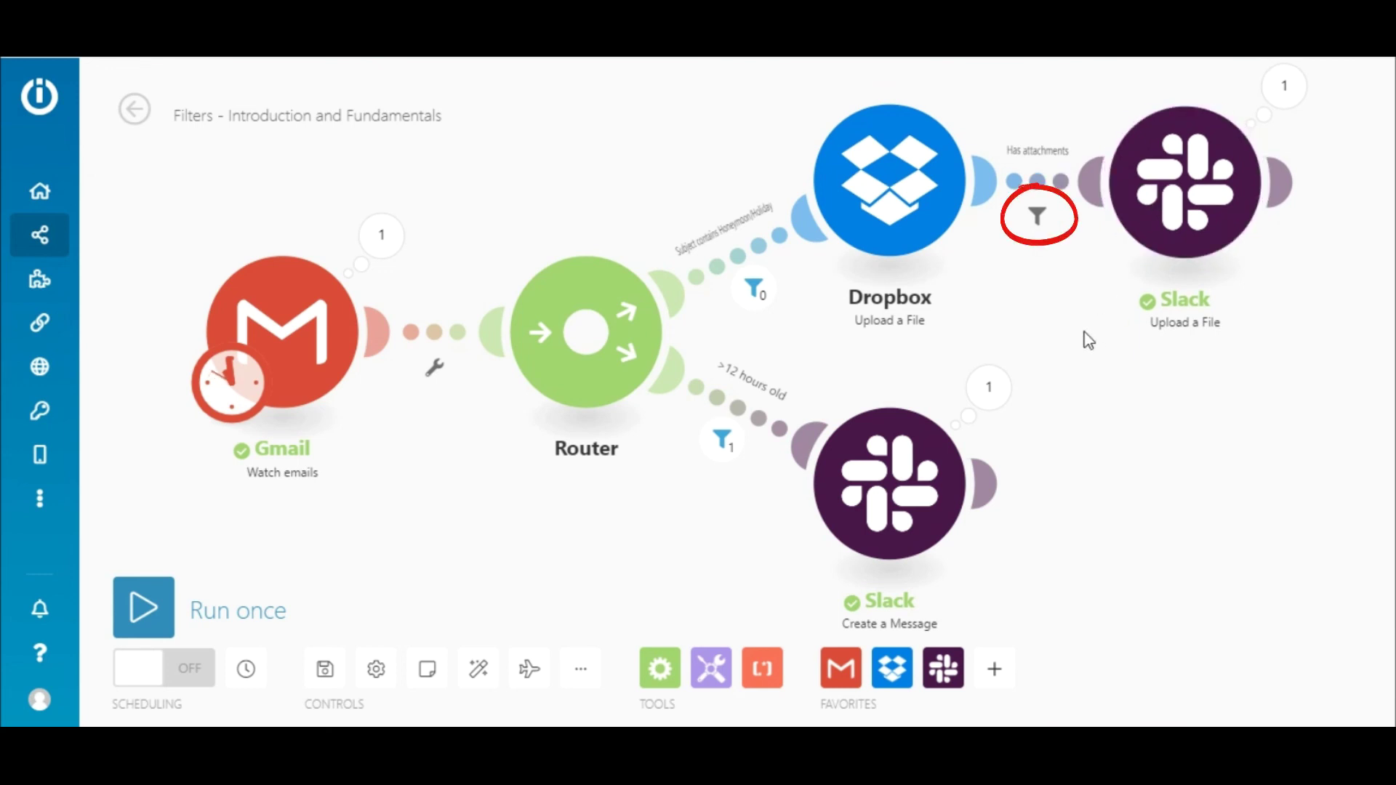